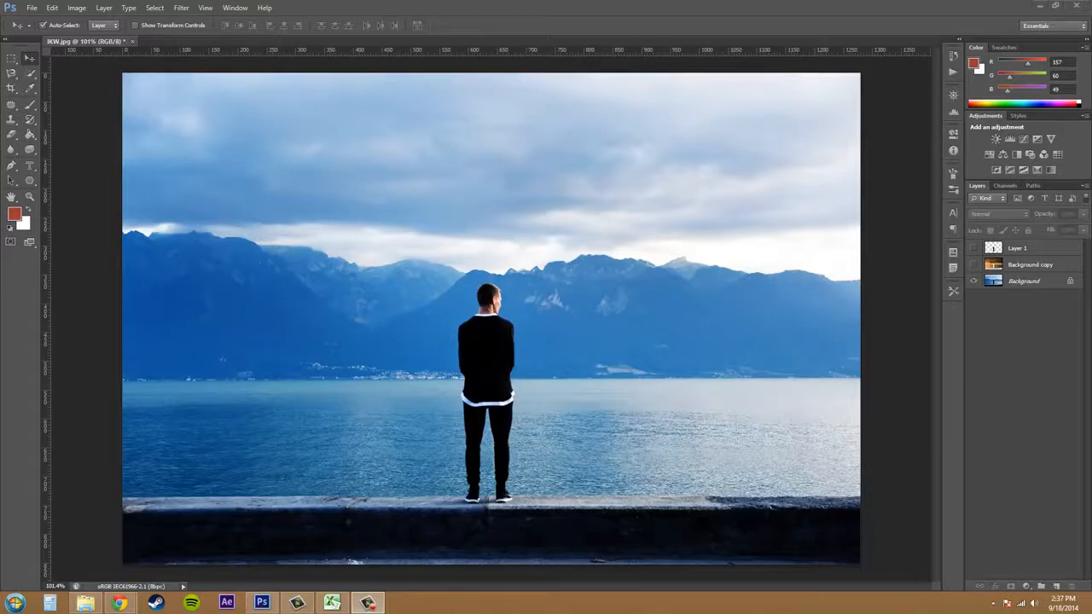
Invert the colors of the Background layer.
left_click(1025, 284)
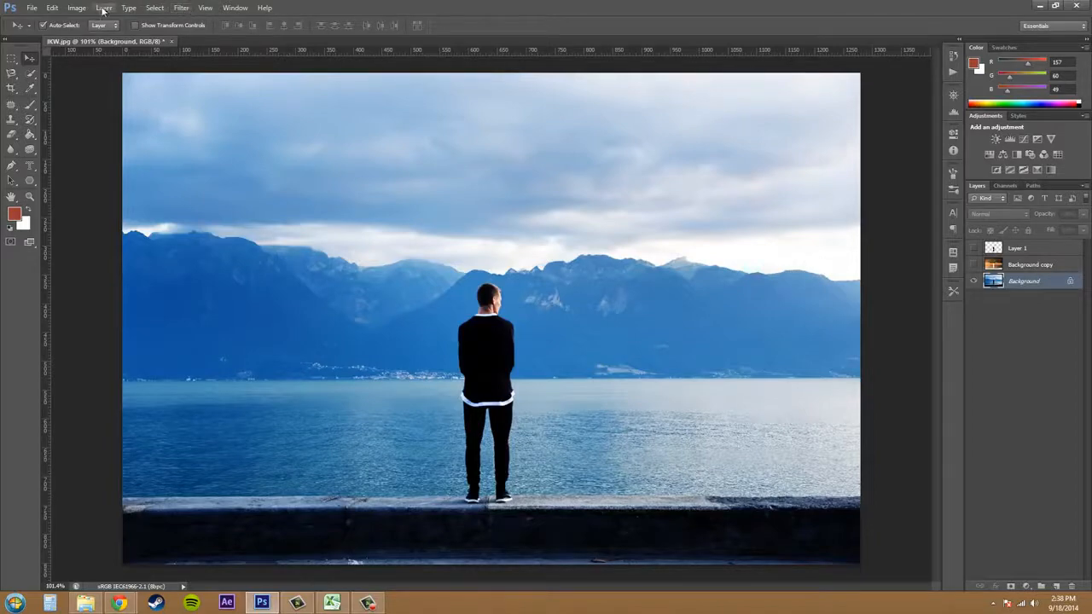
left_click(75, 7)
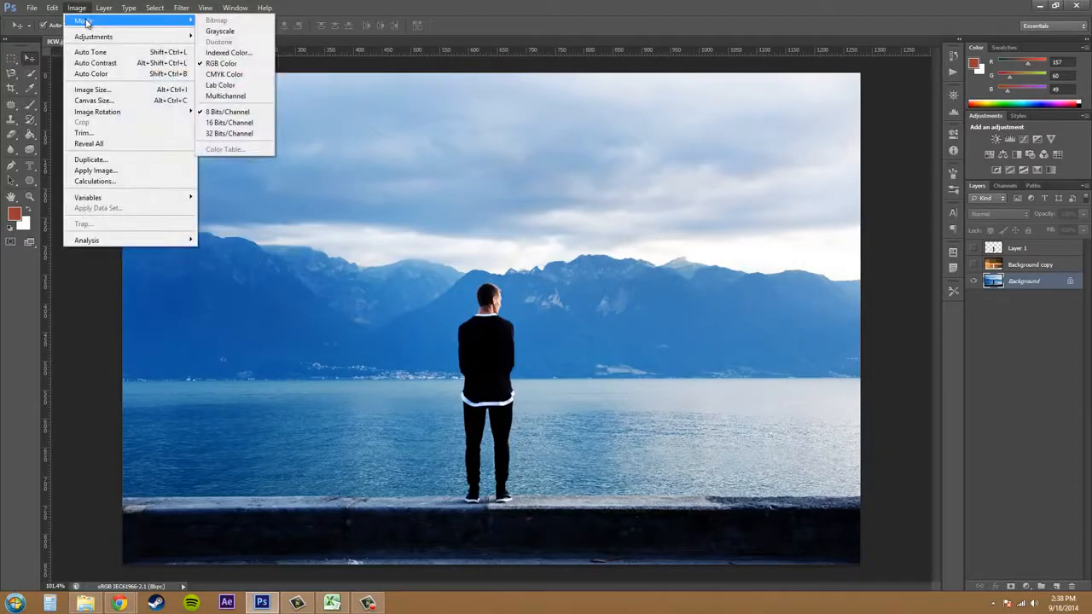
mouse_move(95, 39)
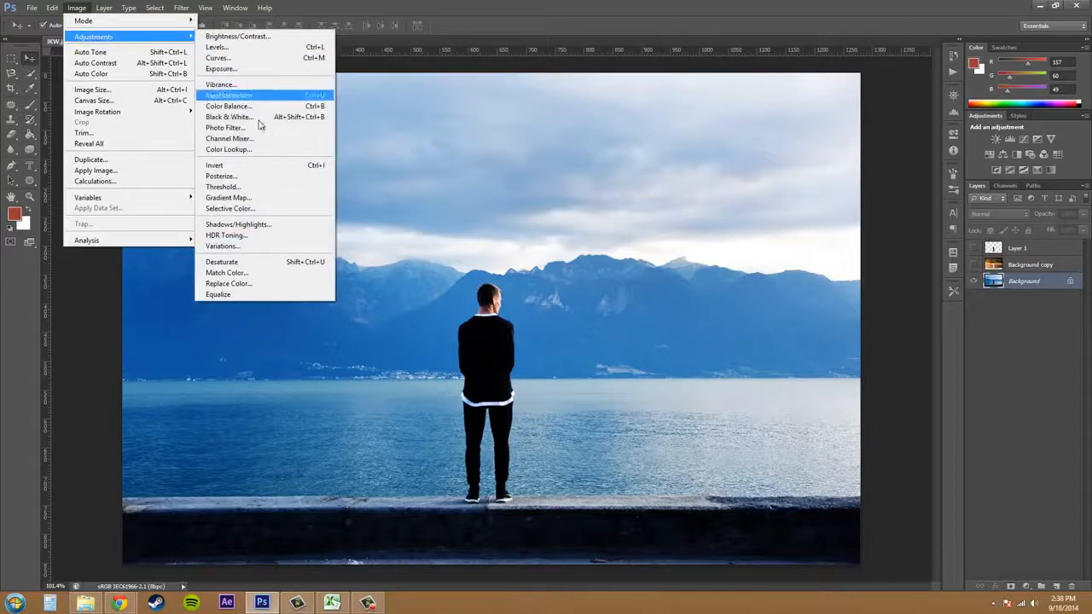
left_click(249, 164)
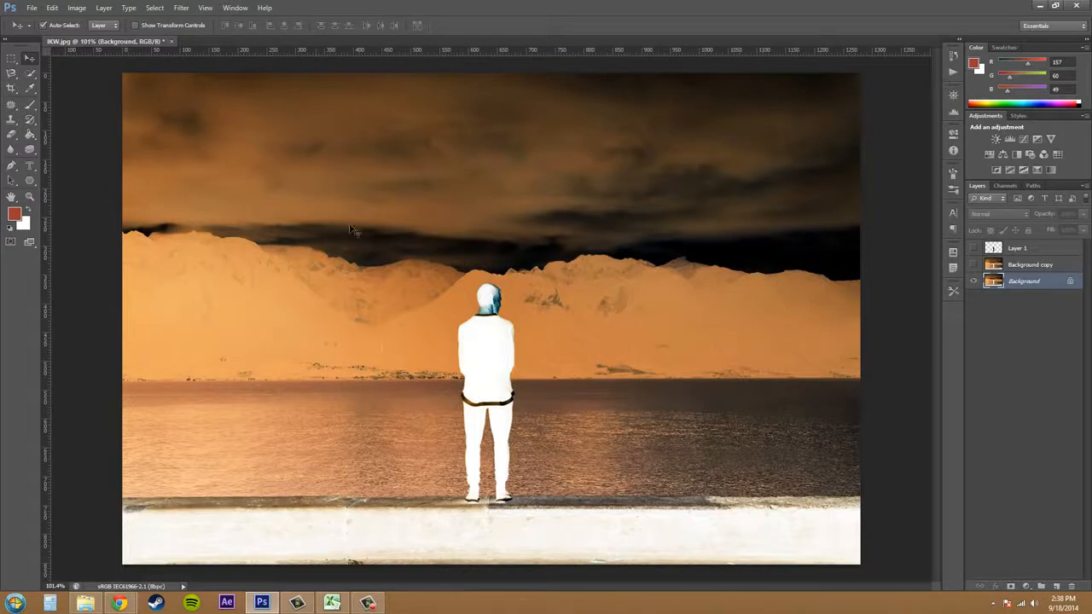
Show and hide Layer 1 over the inverted Background, and undo the inversion.
left_click(973, 249)
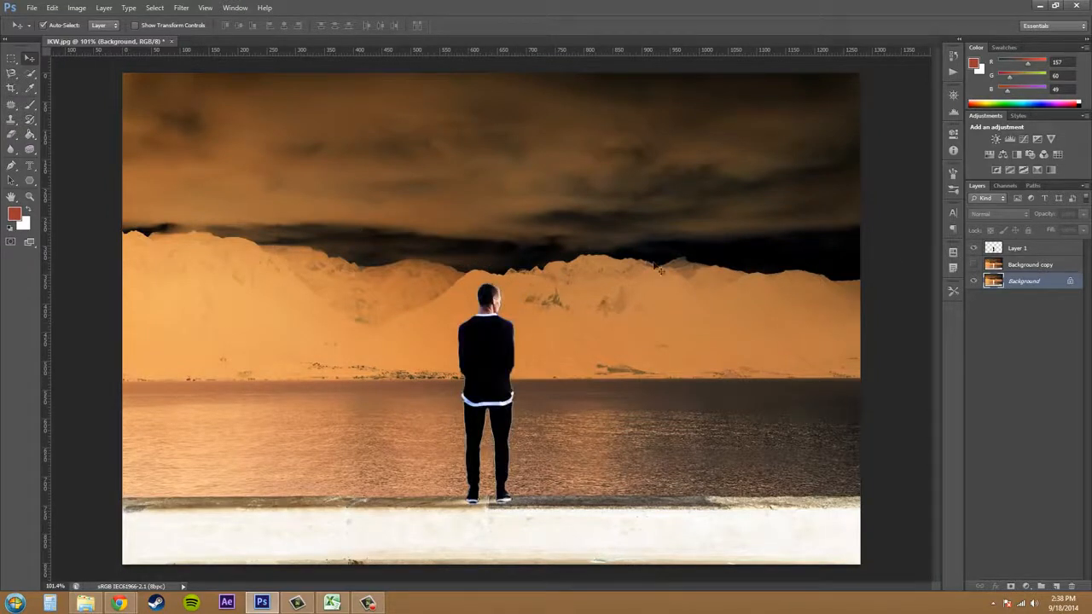
left_click(974, 249)
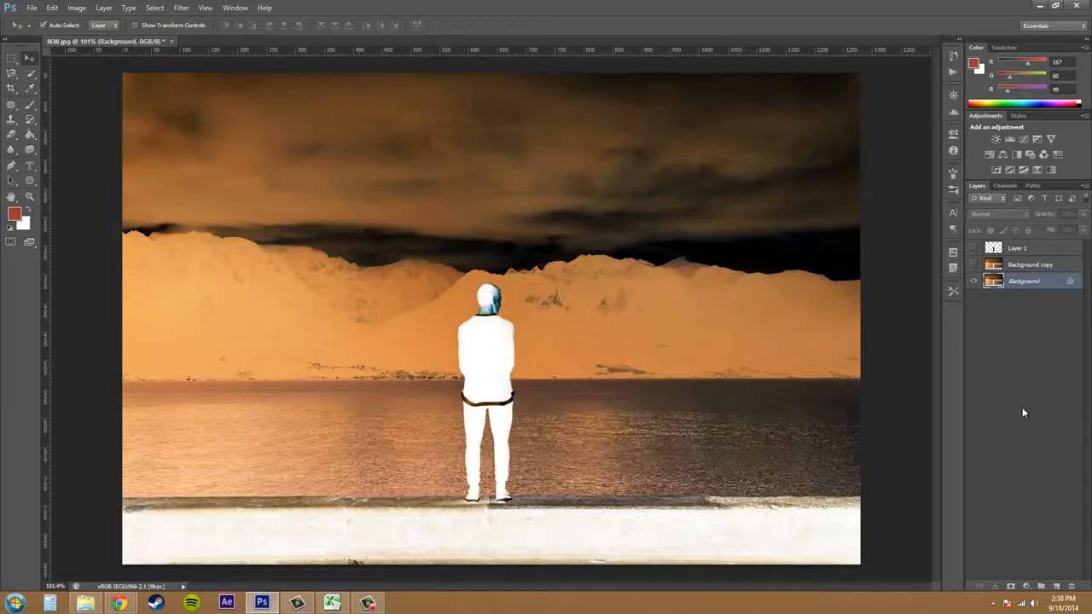
left_click(75, 9)
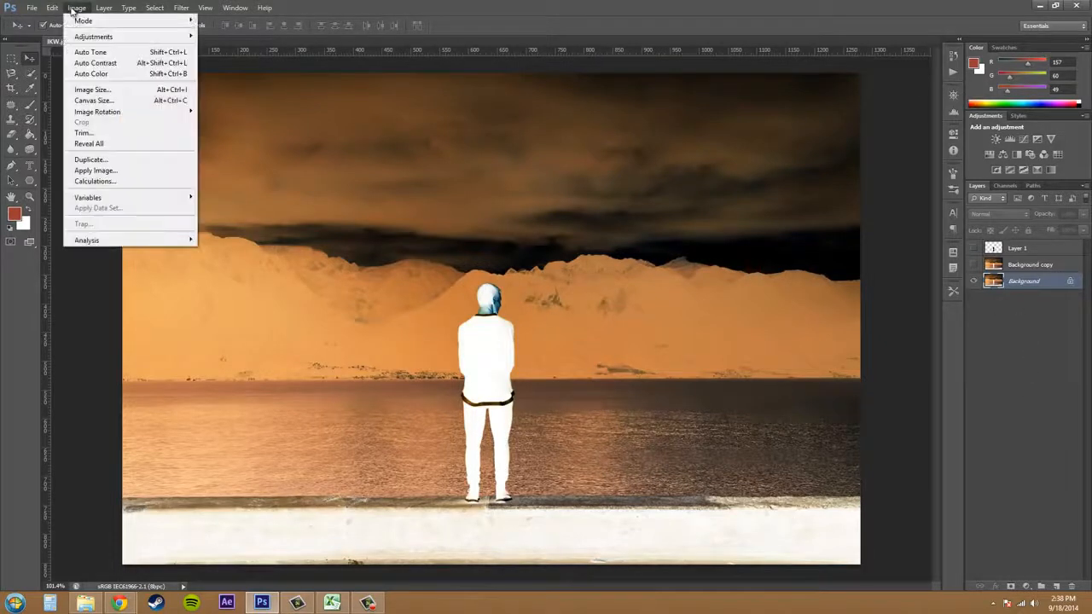
left_click(58, 21)
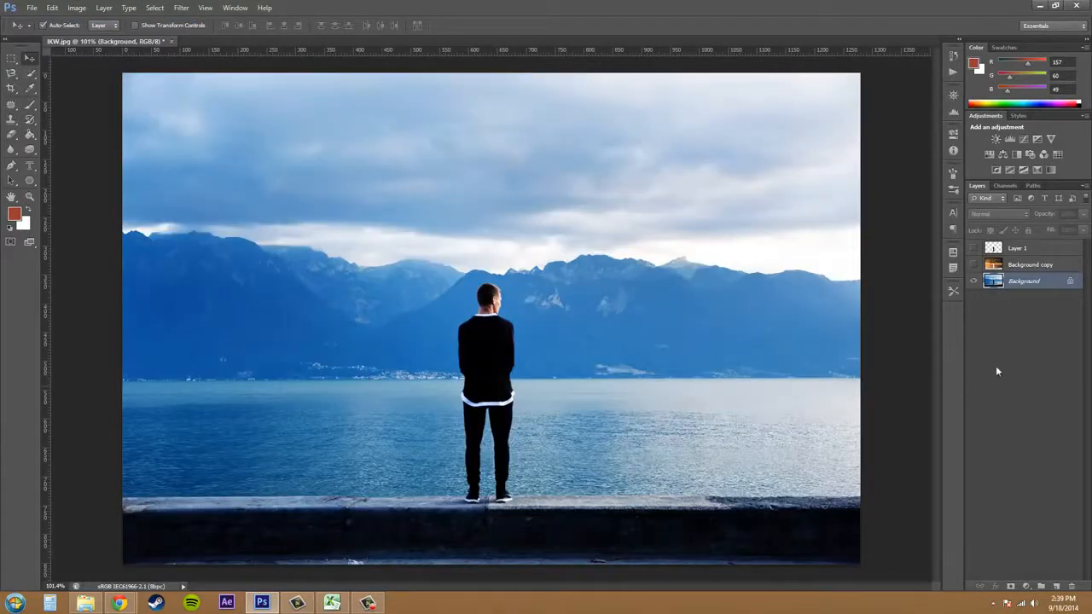
Preview the finished color effect by showing Layer 1 and Background copy, and hide both layers again.
left_click(974, 248)
left_click(973, 264)
left_click(973, 265)
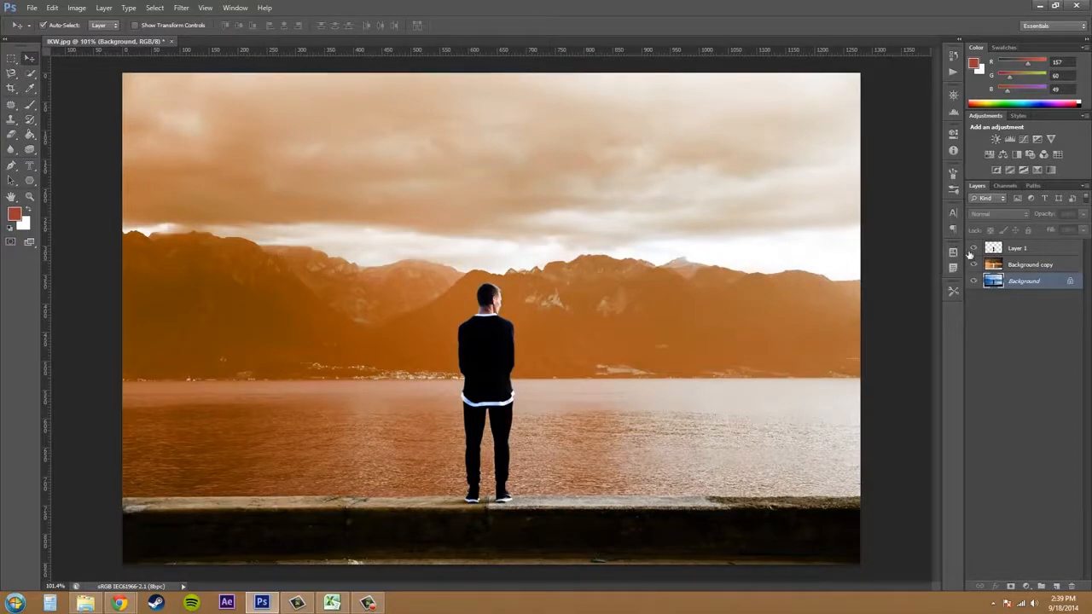
left_click(974, 247)
left_click(973, 265)
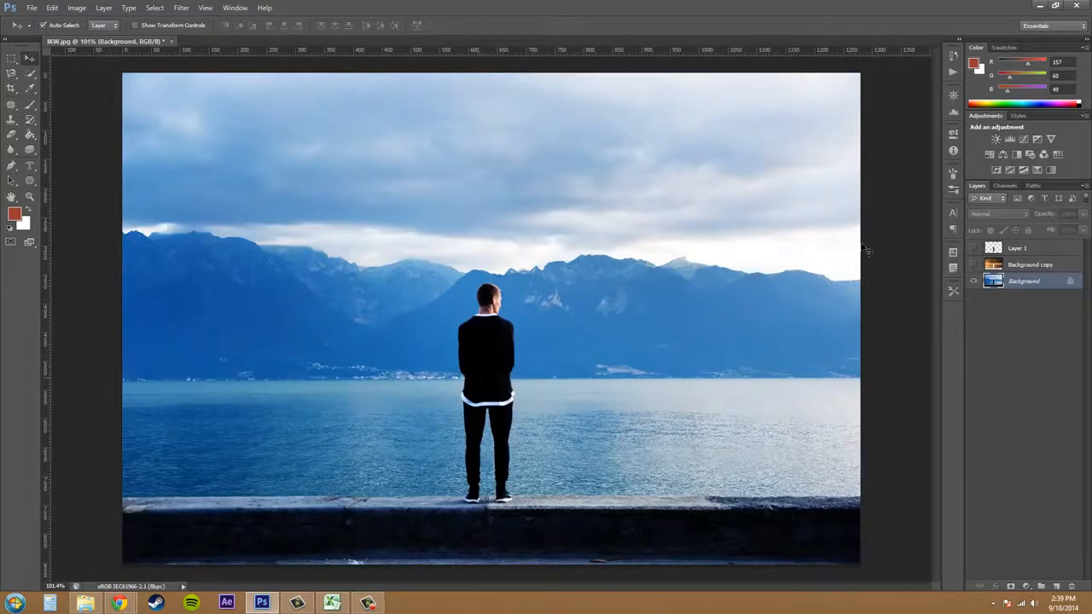
Select the man's sweater, white hem and trousers on the Background layer with the Magic Wand tool.
left_click(30, 74)
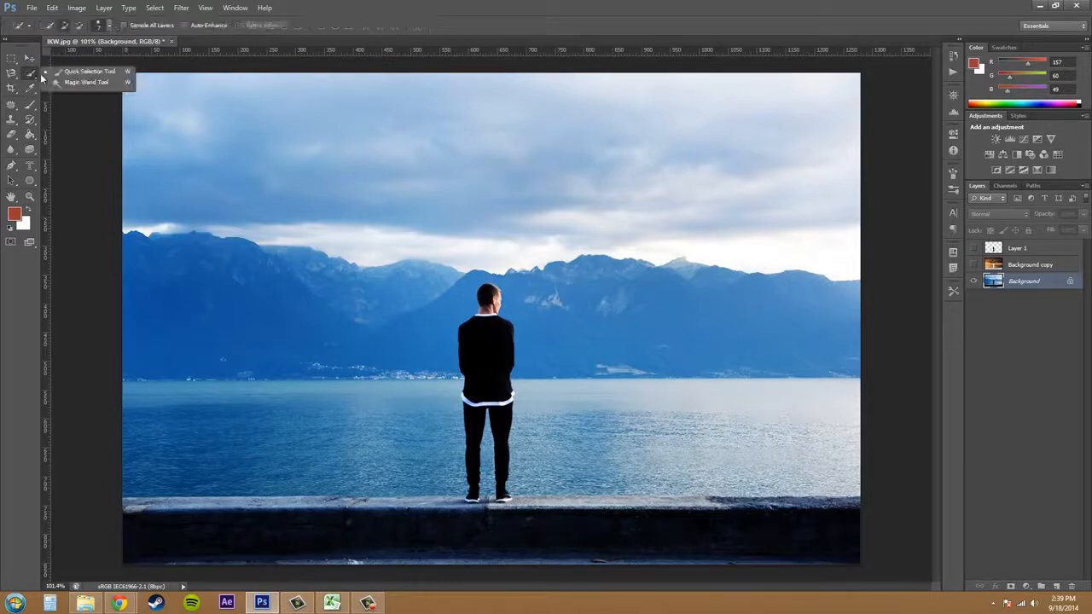
left_click(85, 82)
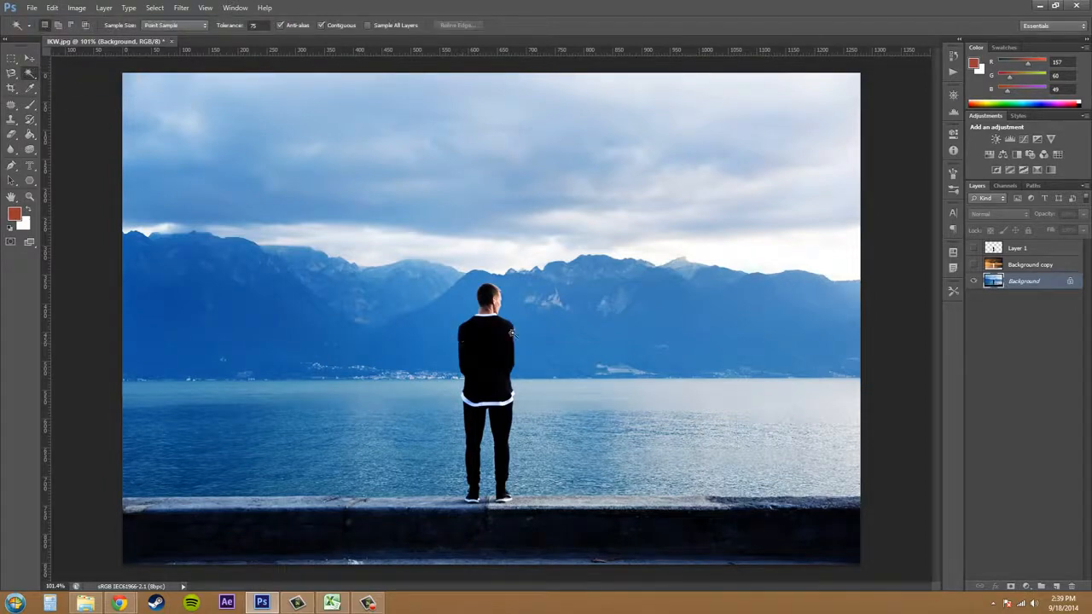
scroll(515, 342, "up", 3)
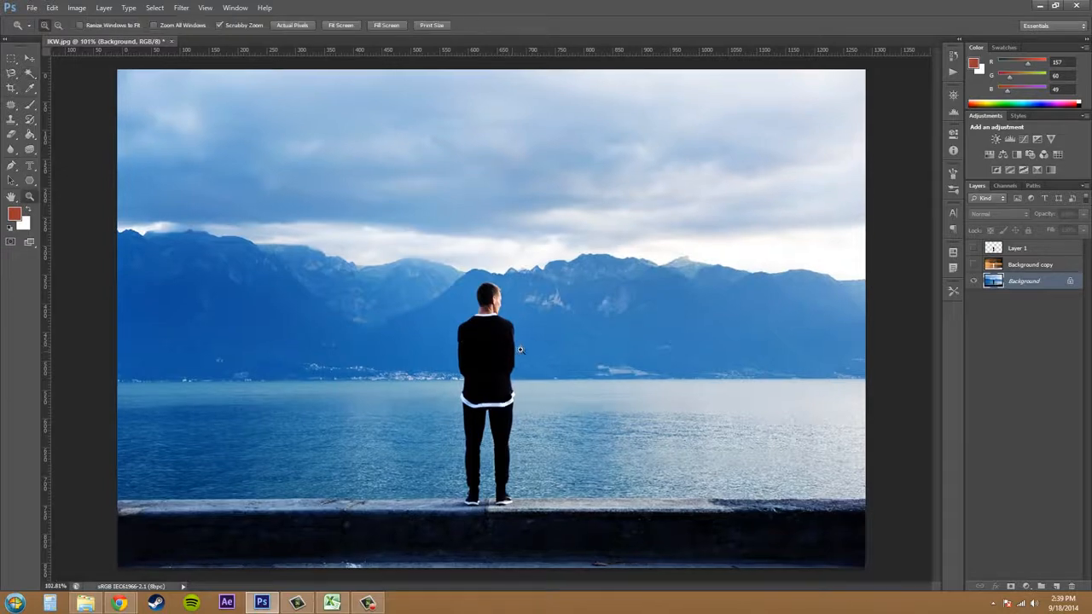
scroll(519, 346, "down", 2)
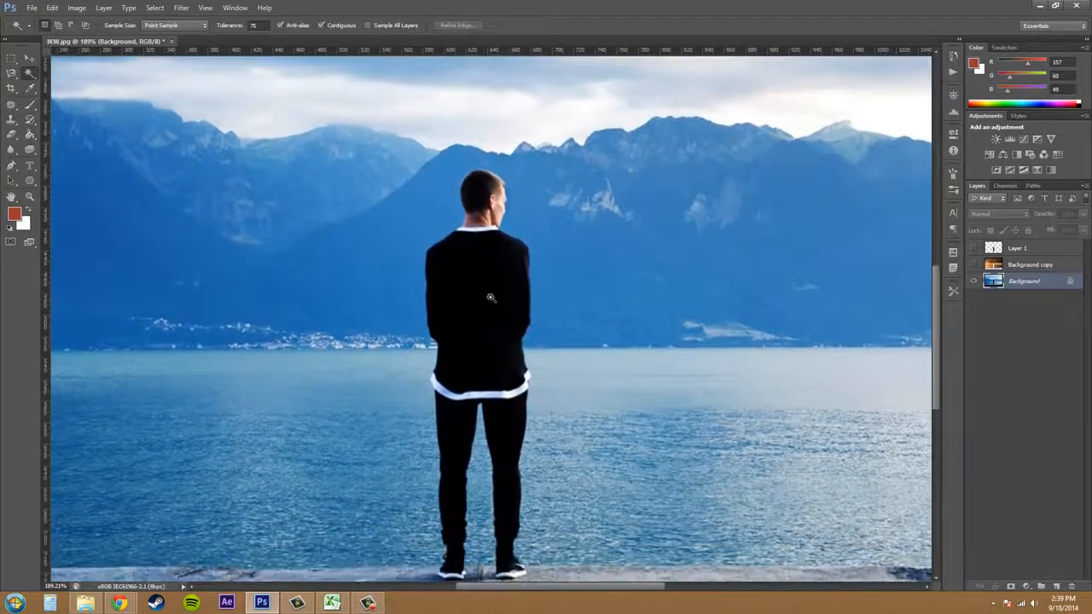
scroll(486, 281, "down", 1)
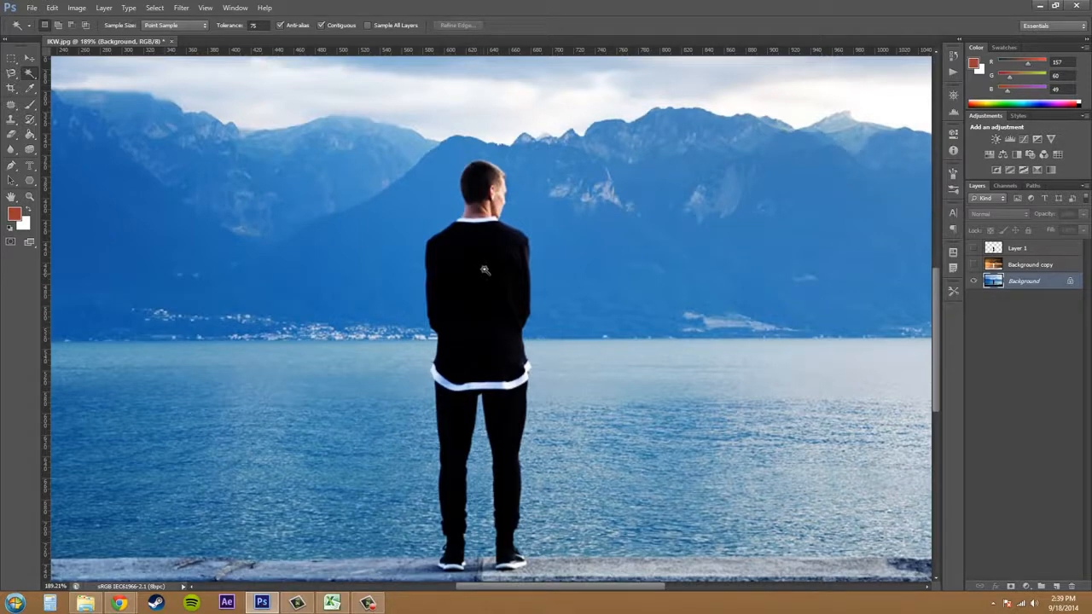
left_click(483, 274)
left_click(488, 420, "shift")
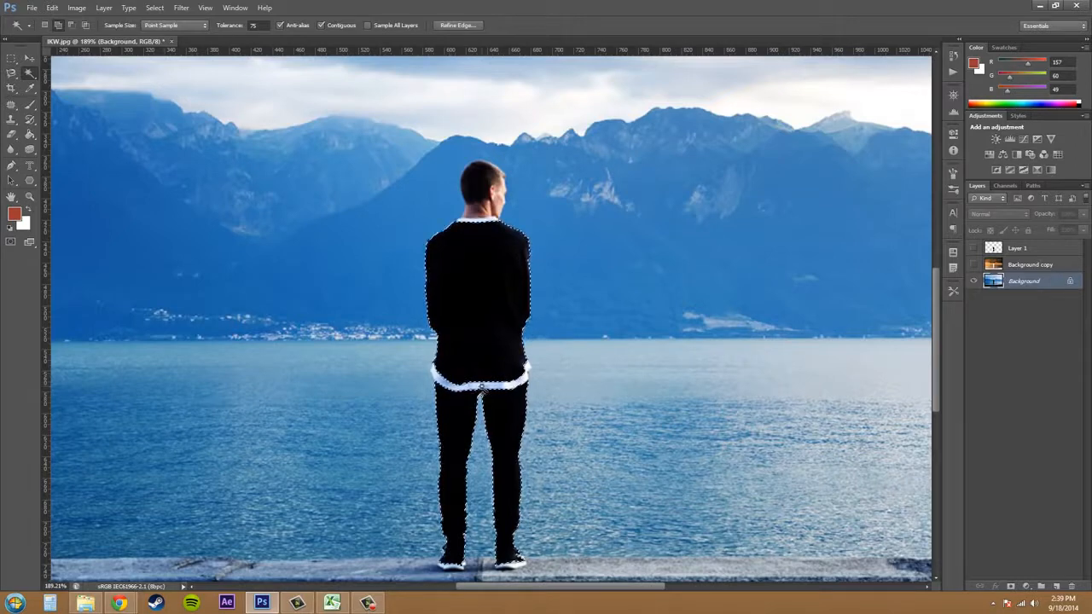
Add the man's head and face to the selection, and switch to the Quick Selection tool.
left_click(767, 399, "shift")
key("ctrl+z")
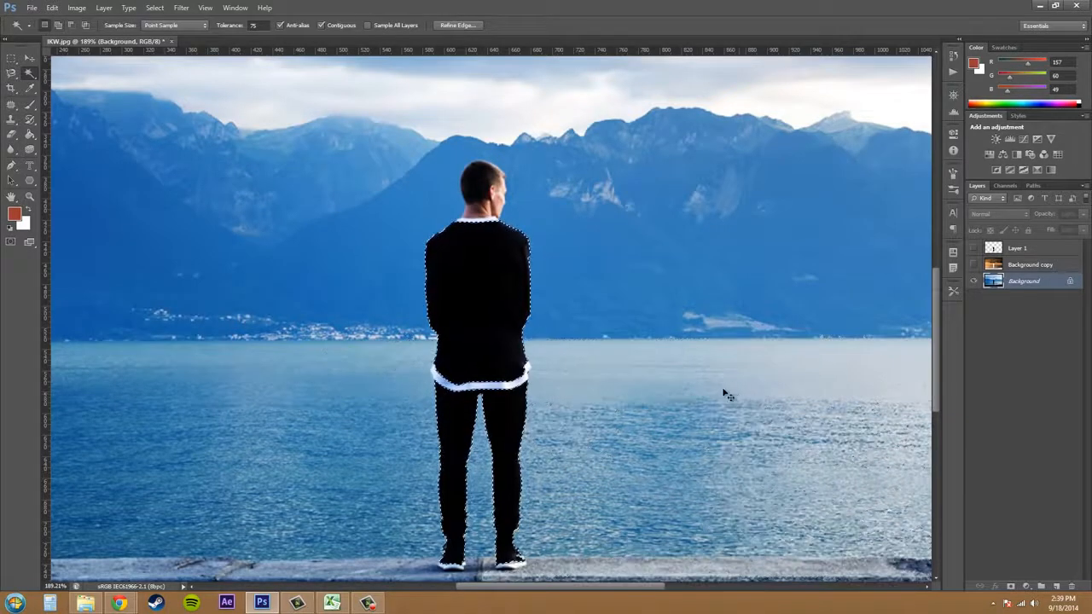
left_click(475, 202, "shift")
left_click(498, 197, "shift")
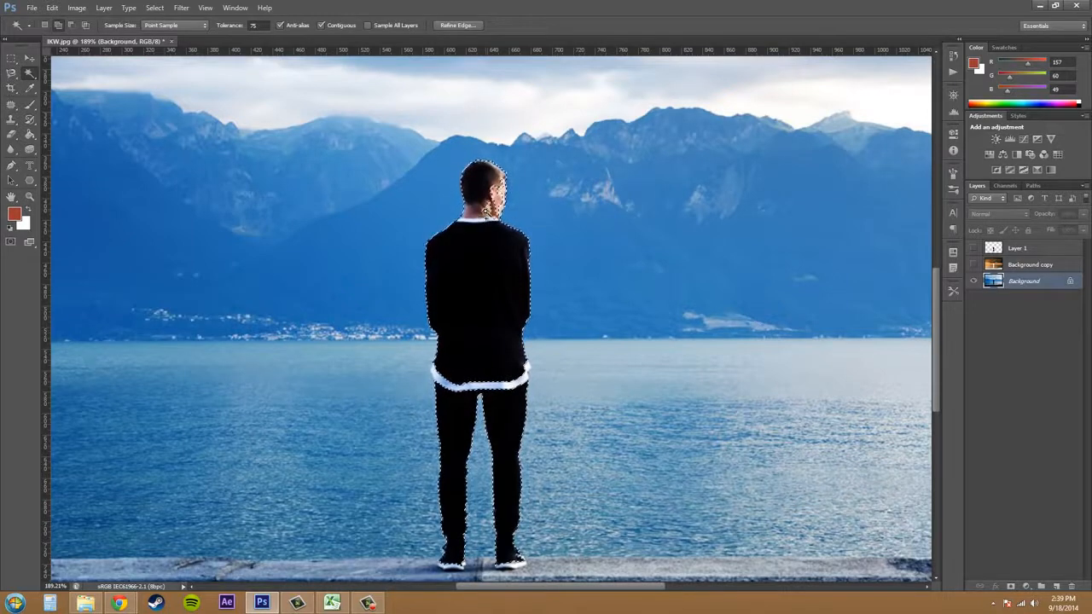
left_click(496, 203, "shift")
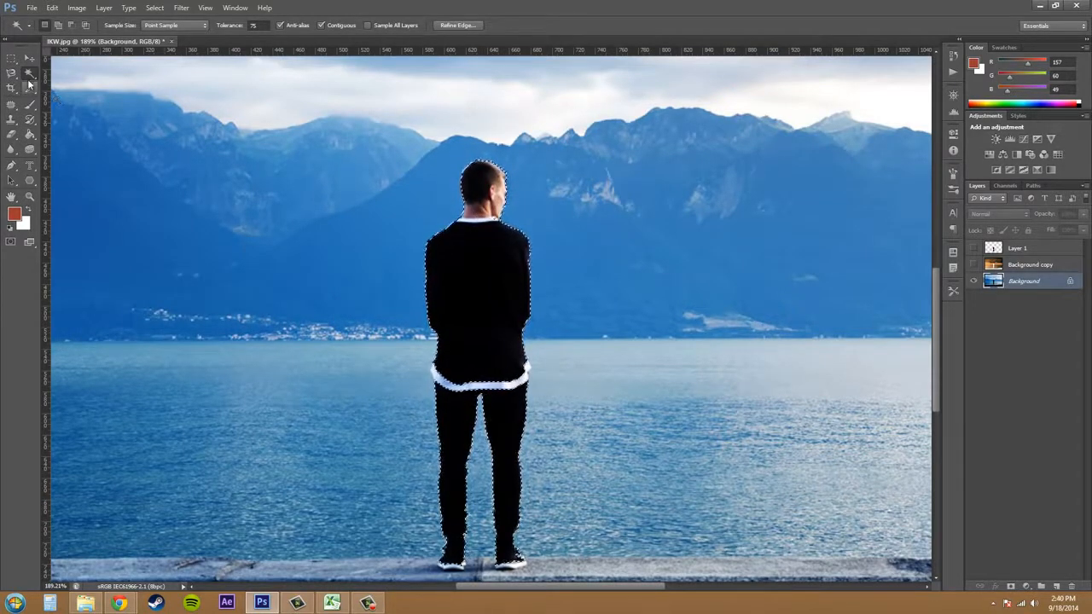
left_click(30, 77)
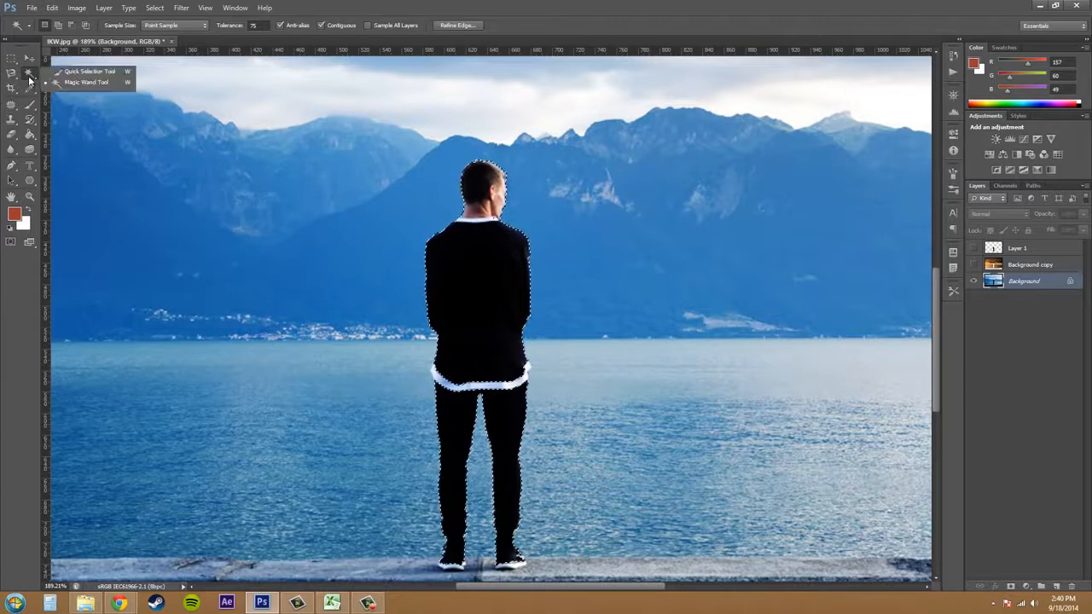
left_click(90, 72)
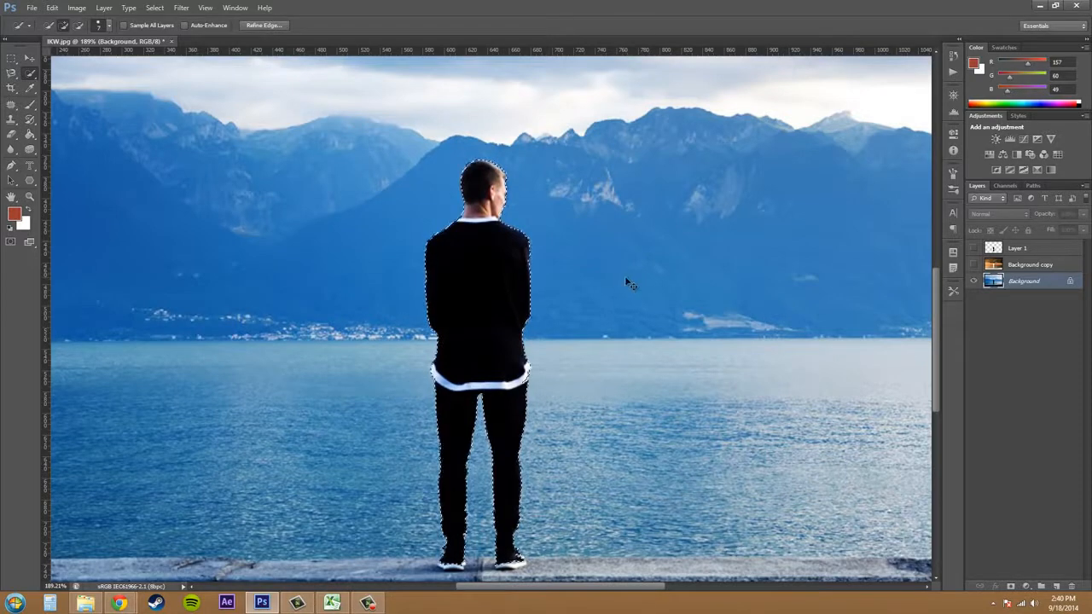
Clear the selection around the man and restore it.
key("ctrl+d")
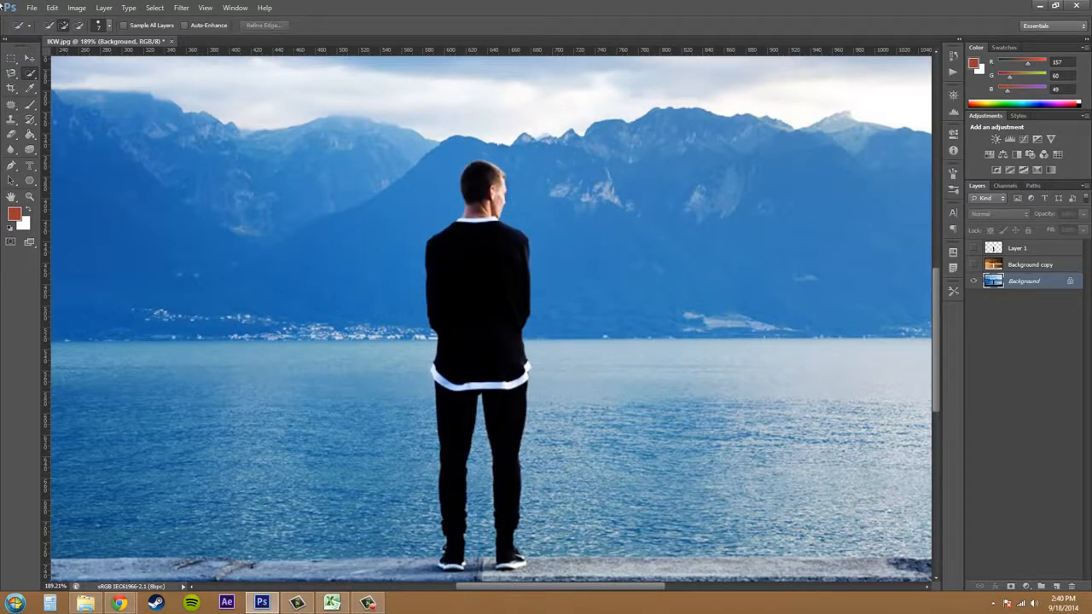
left_click(77, 7)
mouse_move(101, 10)
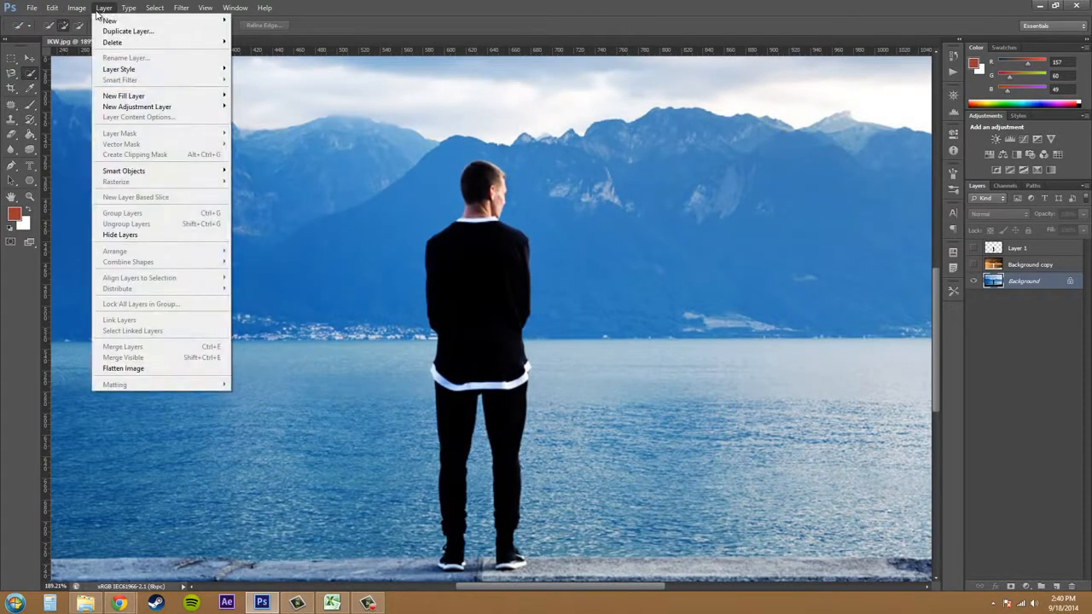
left_click(65, 20)
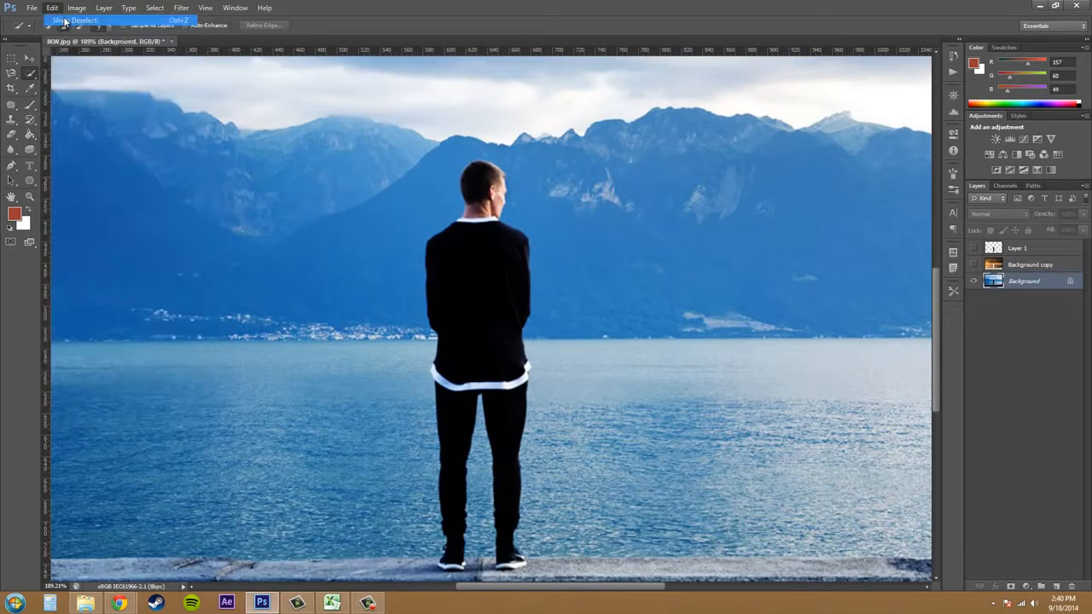
Copy the selected man onto a new layer, hide it and the Background, and check the existing cutout on Layer 1.
right_click(493, 321)
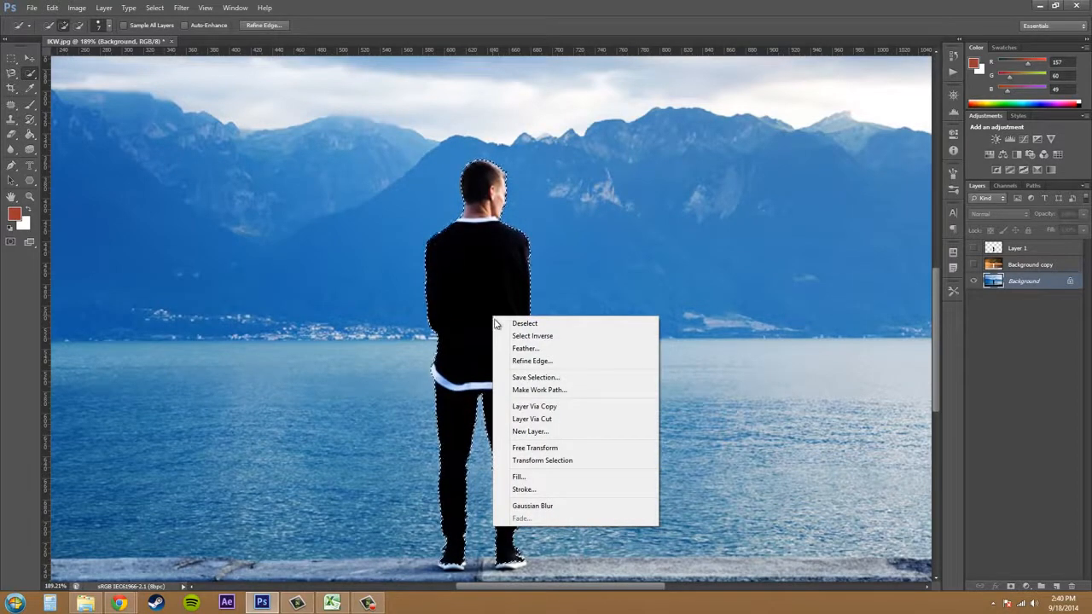
left_click(559, 408)
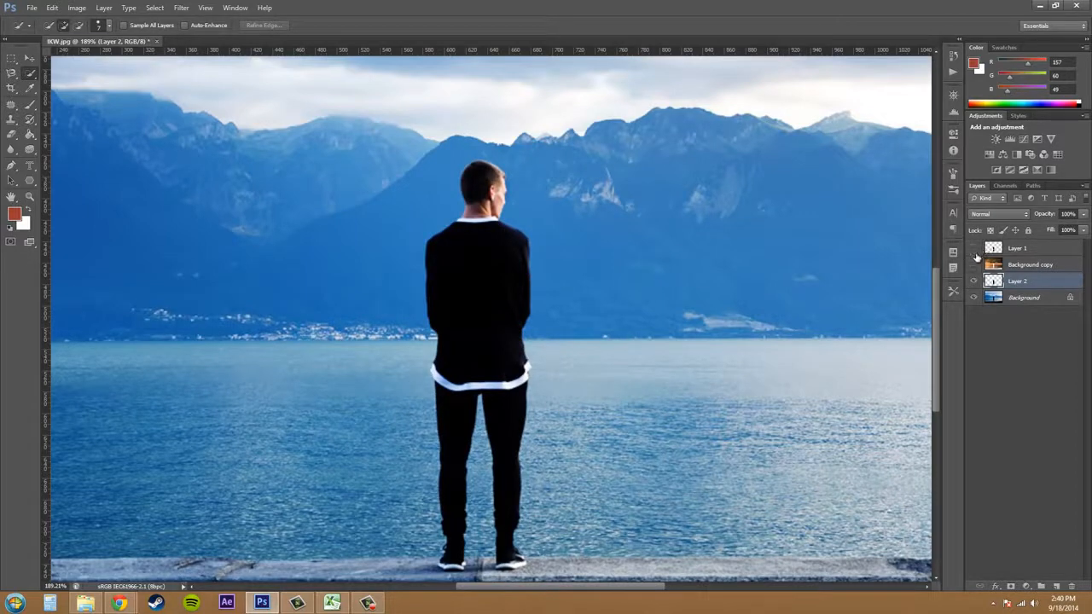
left_click(973, 280)
left_click(973, 297)
left_click(974, 248)
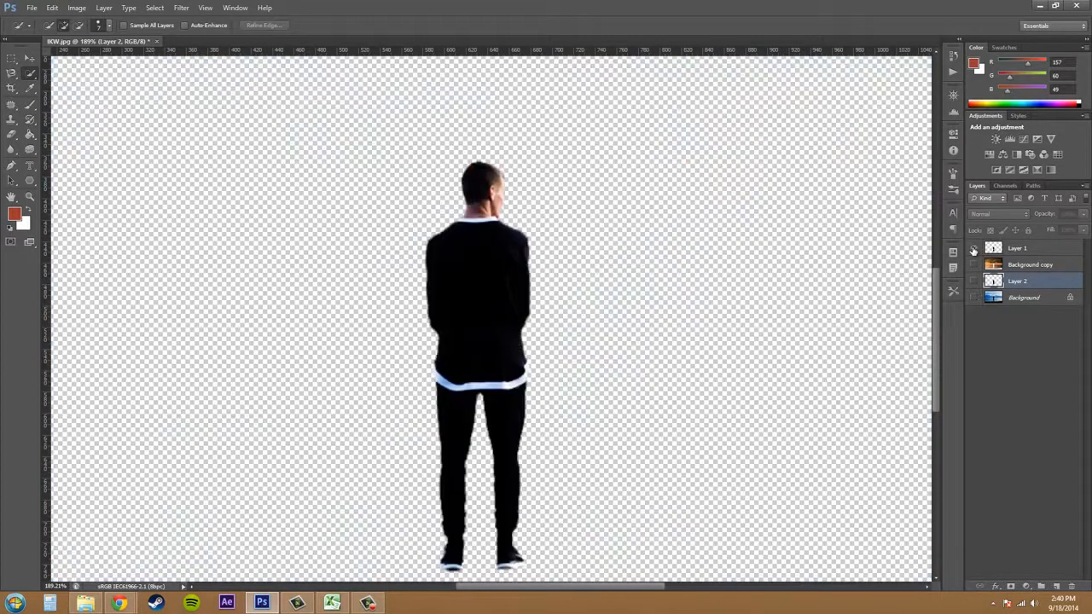
left_click(974, 248)
left_click(974, 248)
left_click(973, 248)
Delete Layer 2, the newly copied cutout of the man.
left_click(1011, 298)
left_click(1025, 282)
left_click_drag(1025, 282, 1072, 587)
Make only the Background layer visible and duplicate it.
left_click(1016, 265)
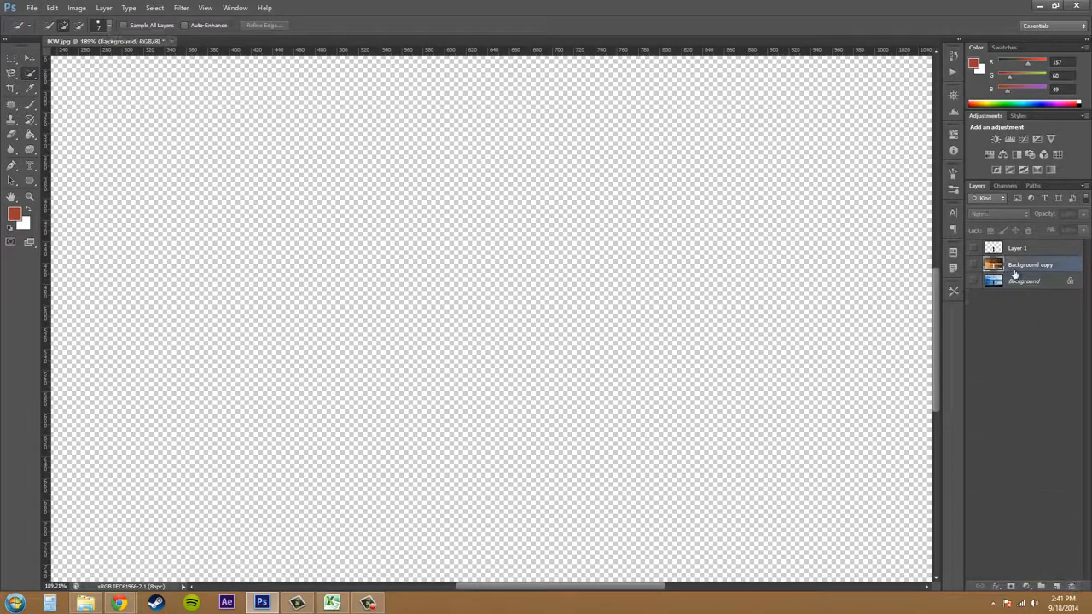
left_click(974, 249)
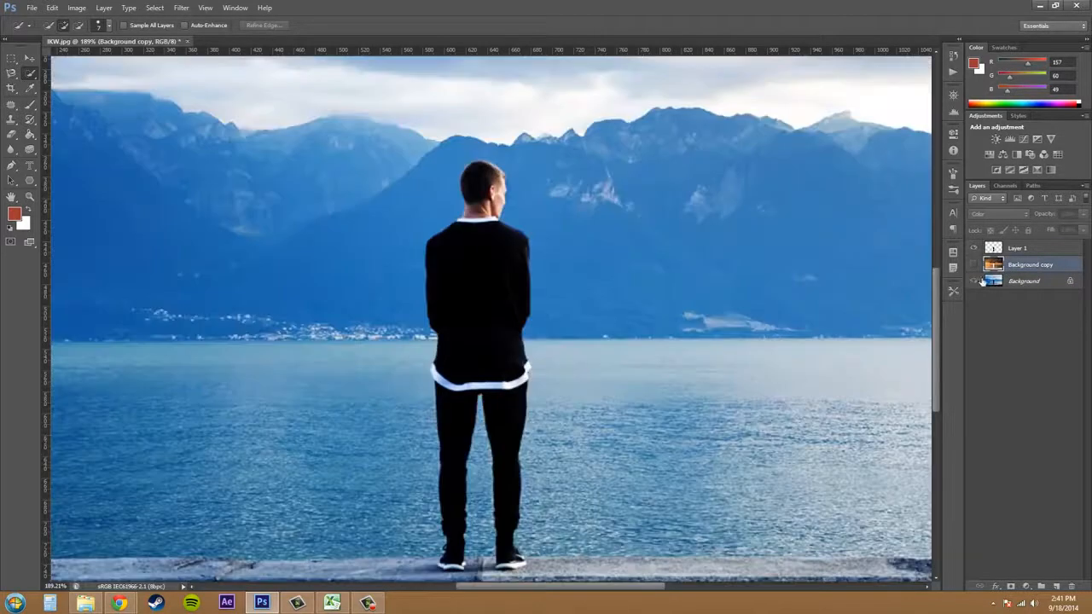
left_click(974, 281)
left_click_drag(1021, 281, 1056, 587)
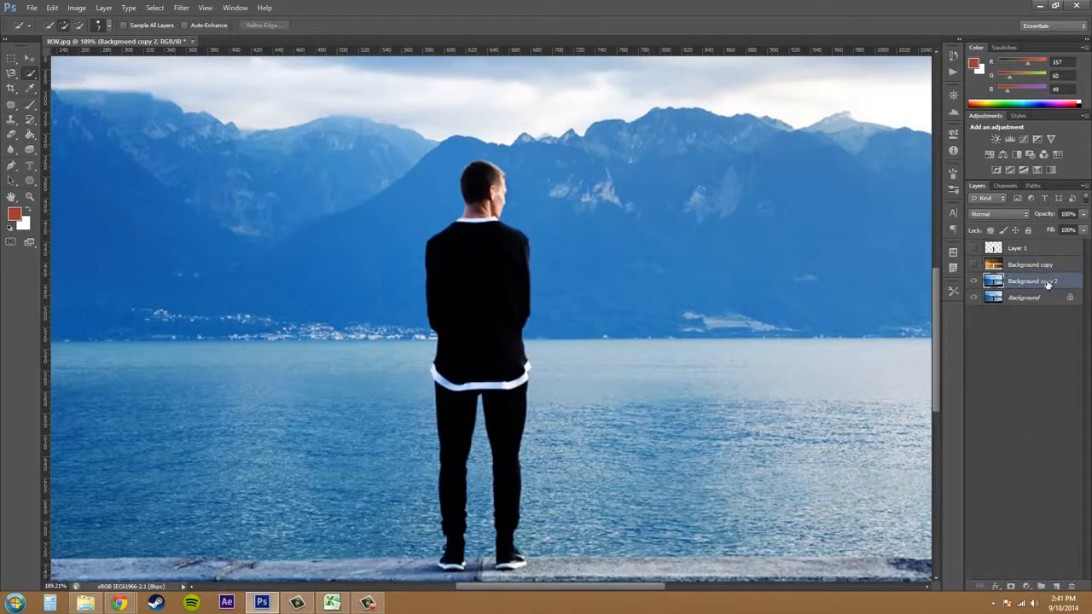
Invert the colors of the new duplicate, Background copy 2.
left_click(77, 8)
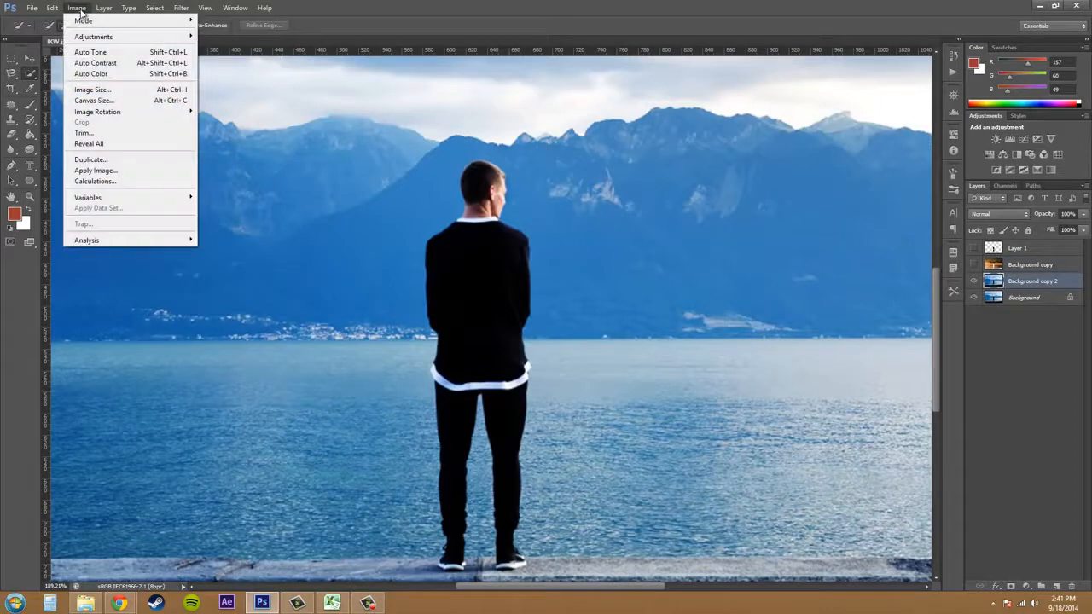
mouse_move(98, 22)
mouse_move(104, 36)
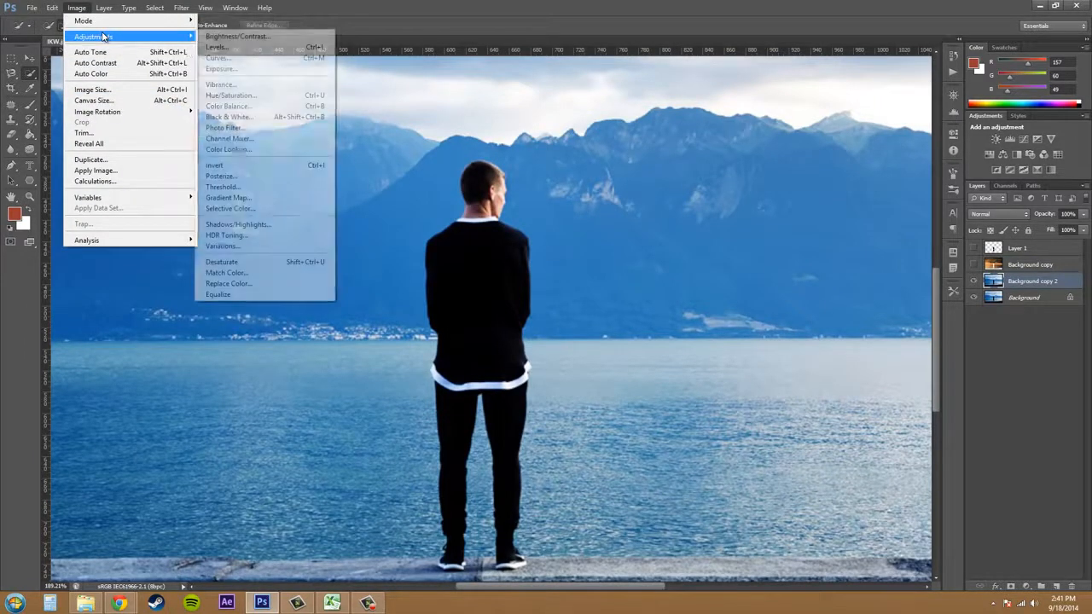
left_click(237, 166)
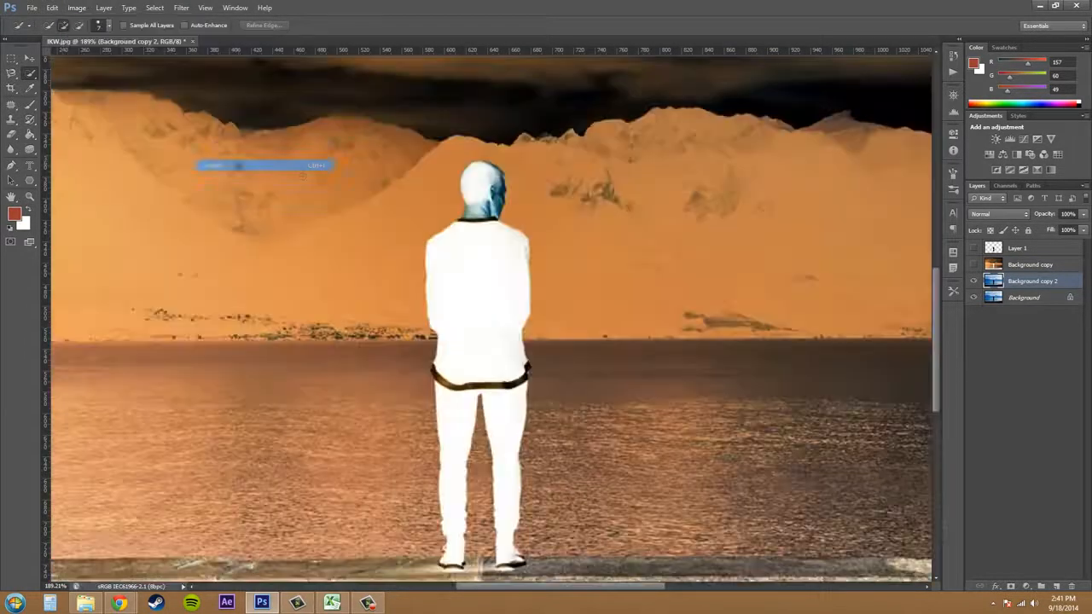
scroll(605, 216, "up", 3)
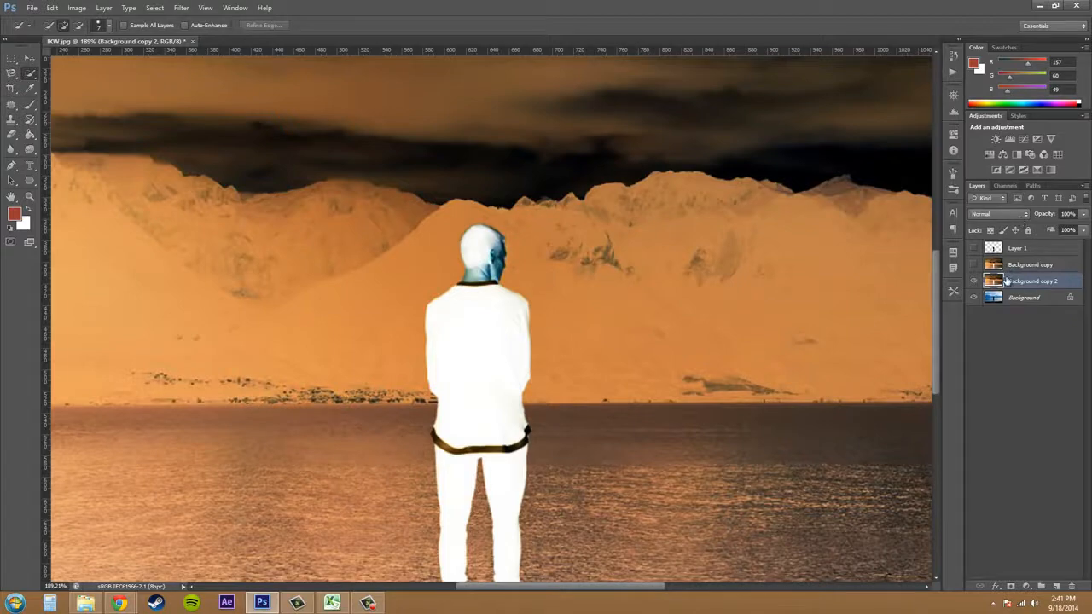
Try the Luminosity blend mode on Background copy 2.
left_click(993, 215)
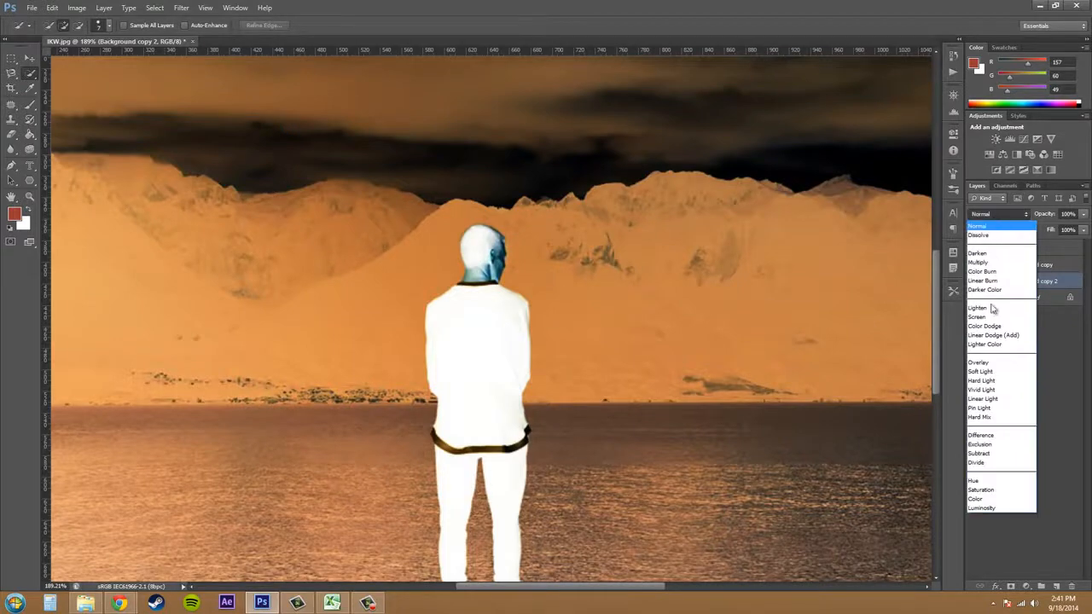
left_click(981, 497)
scroll(655, 292, "down", 1)
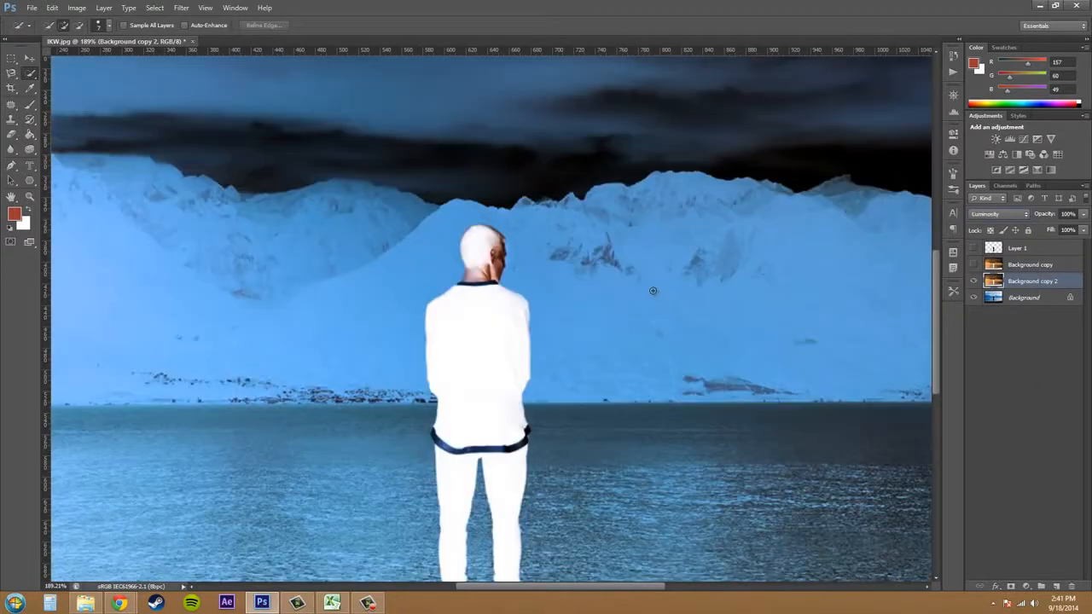
Set the blend mode of Background copy 2 to Color and deselect all layers.
left_click(1017, 214)
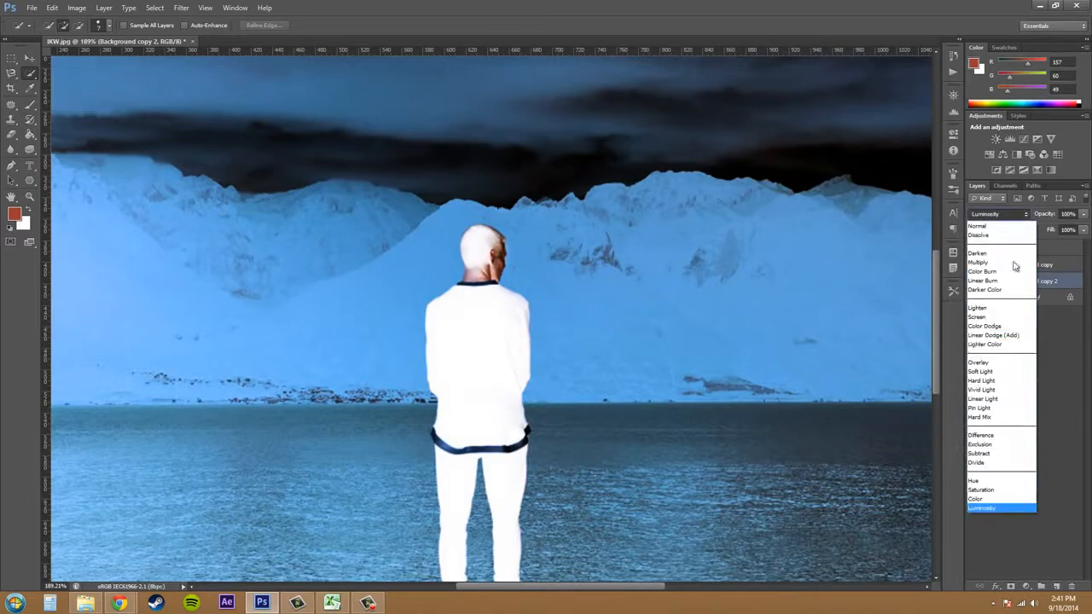
left_click(994, 496)
left_click(1004, 301)
left_click(679, 254)
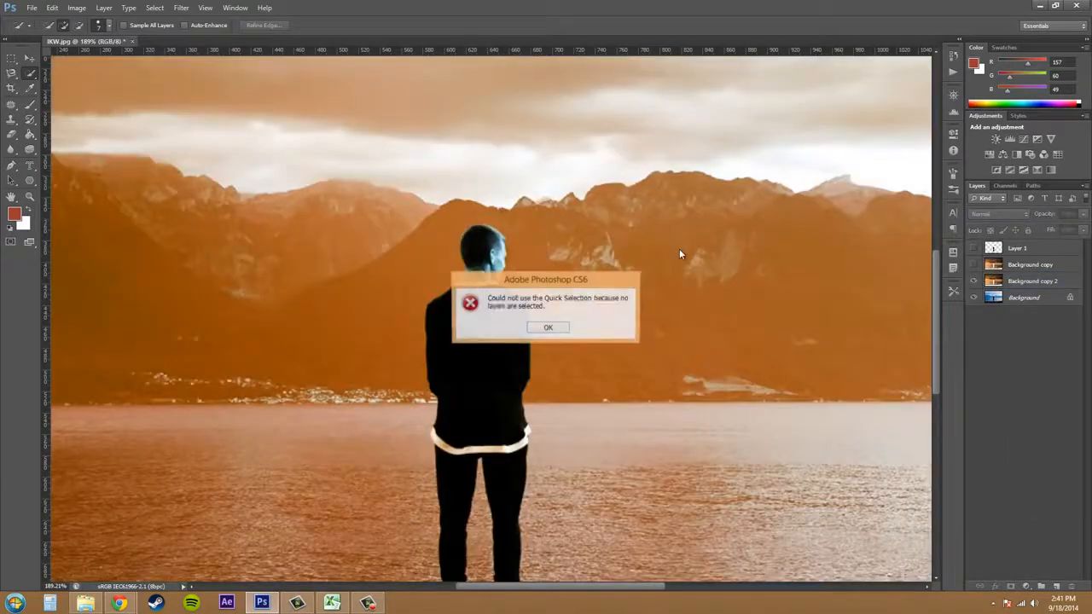
left_click(570, 325)
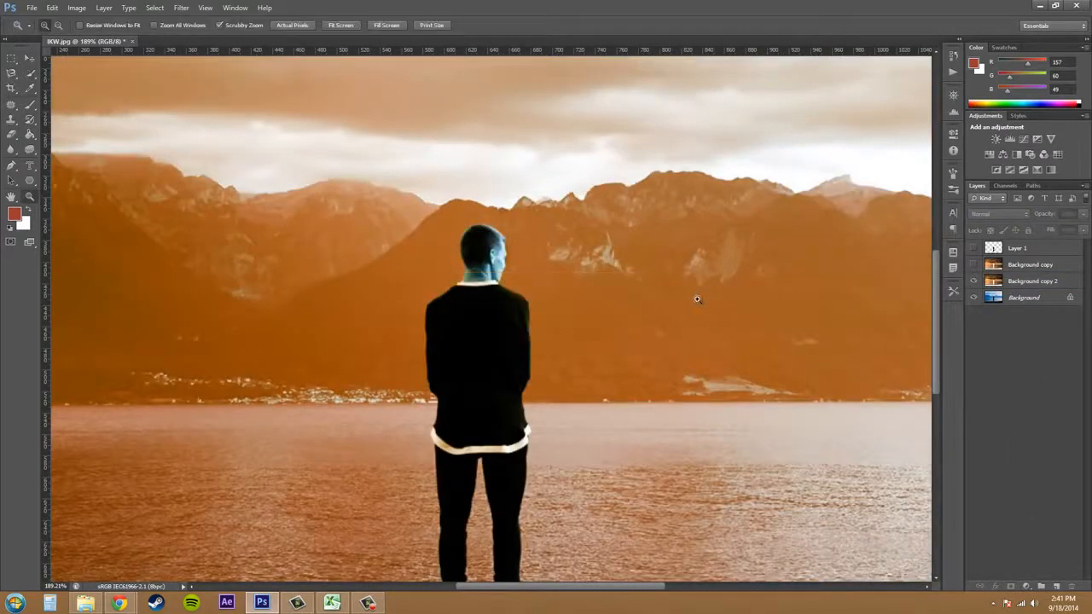
Show Layer 1 above the orange background so that the man keeps his original colors.
key("ctrl+0")
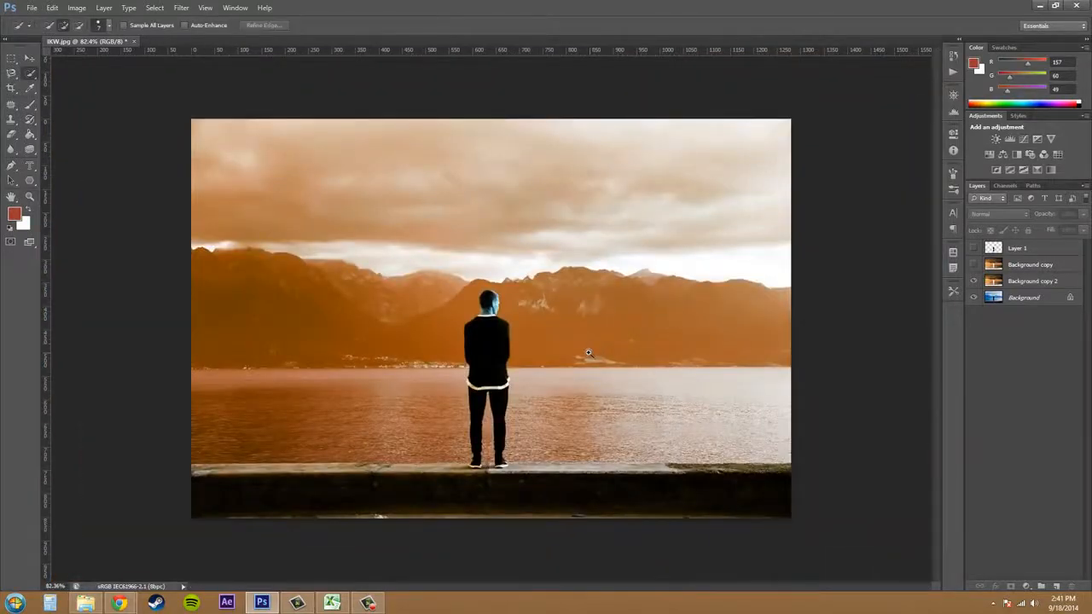
key("z")
left_click(585, 349)
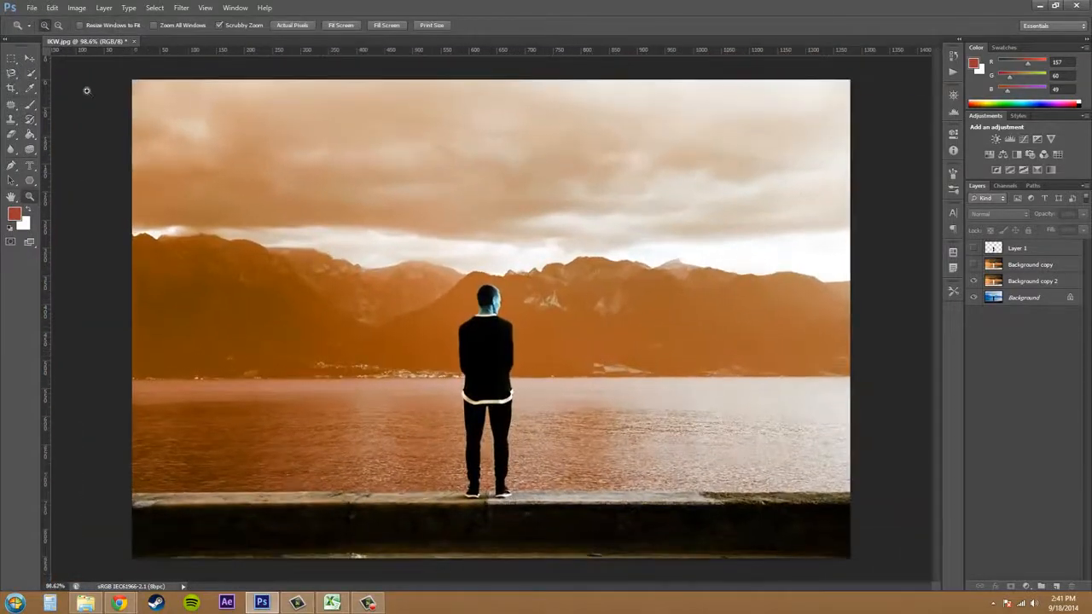
left_click(26, 60)
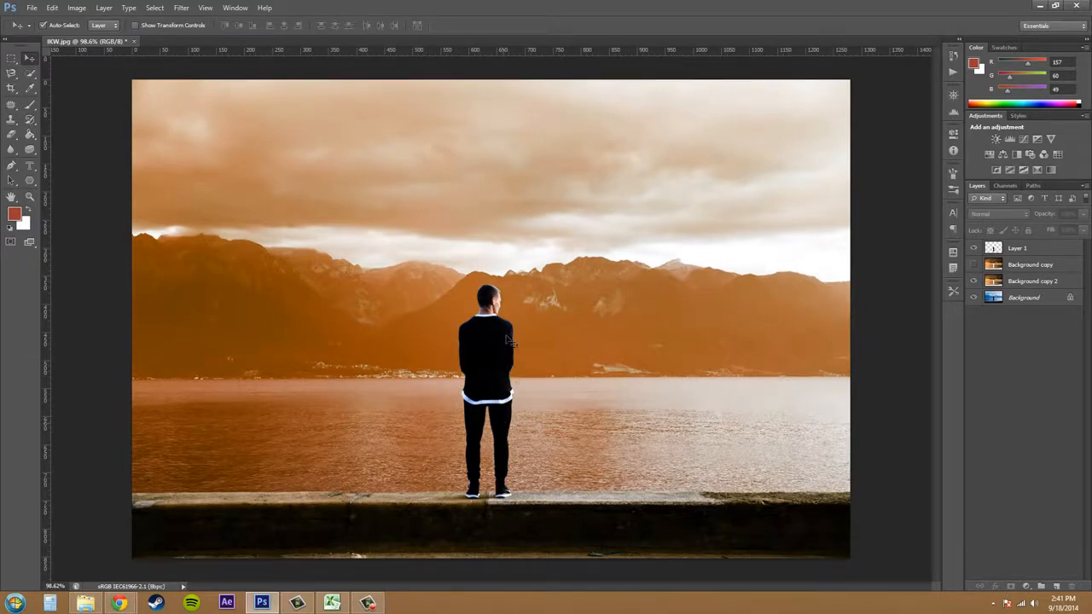
key("z")
mouse_move(489, 331)
left_mouse_down()
mouse_move(524, 336)
mouse_move(505, 343)
left_mouse_up()
key("z")
left_click_drag(935, 305, 924, 324)
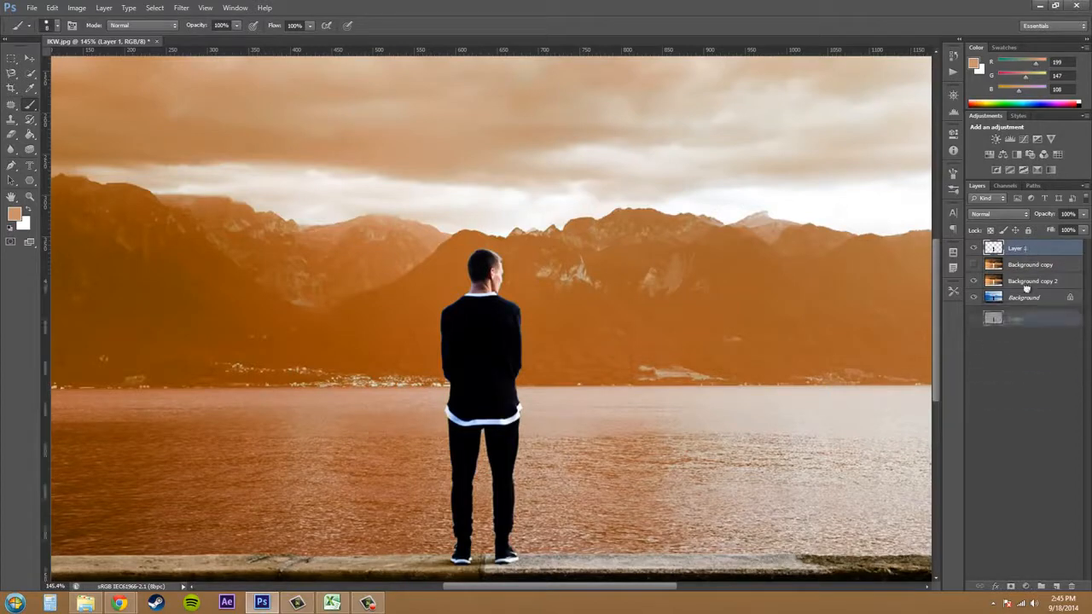
Add an empty layer above Layer 1 and inspect the edges of the man's cutout from head to shirt hem.
left_click(1056, 587)
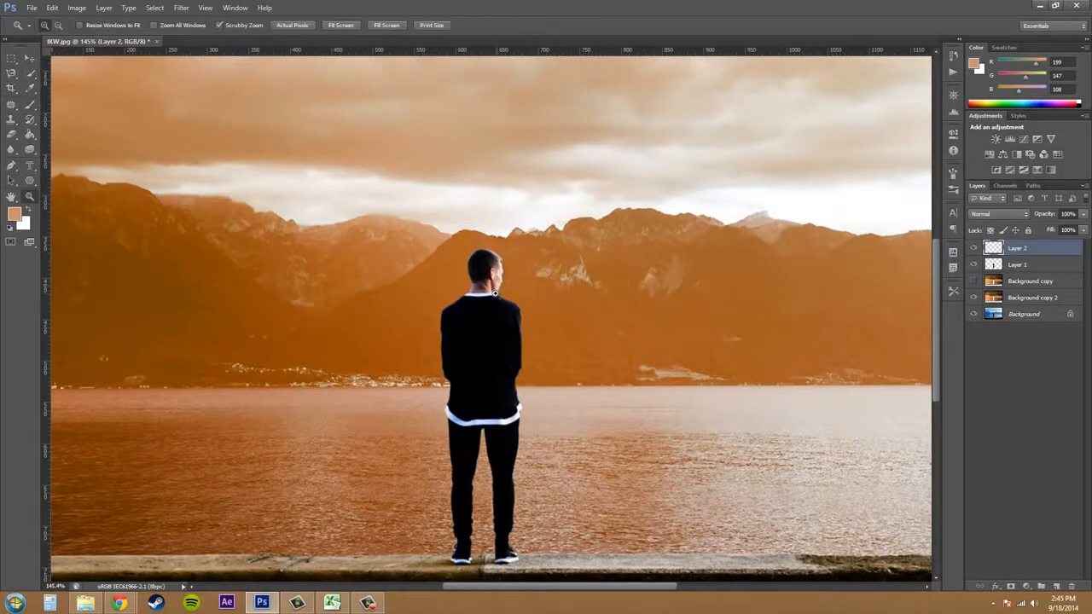
scroll(523, 289, "up", 4)
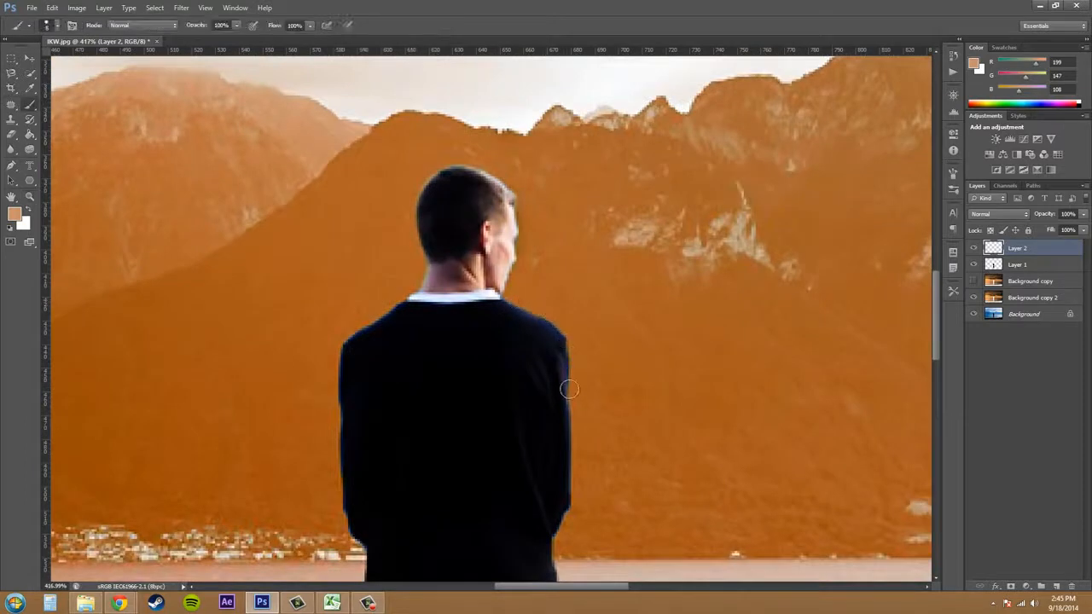
scroll(503, 388, "down", 2)
scroll(502, 397, "down", 5)
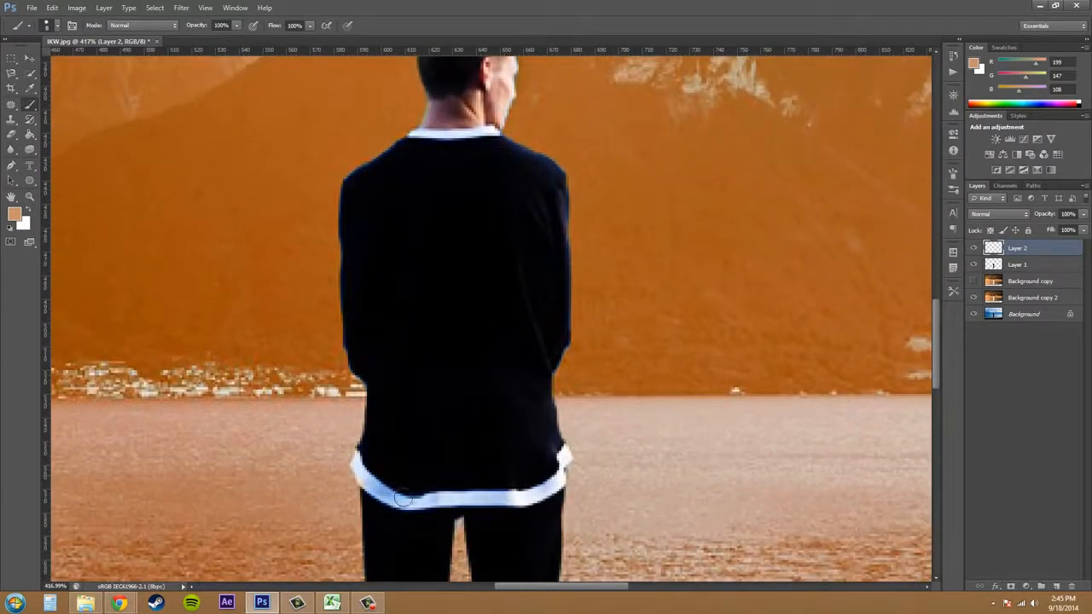
scroll(487, 415, "up", 6)
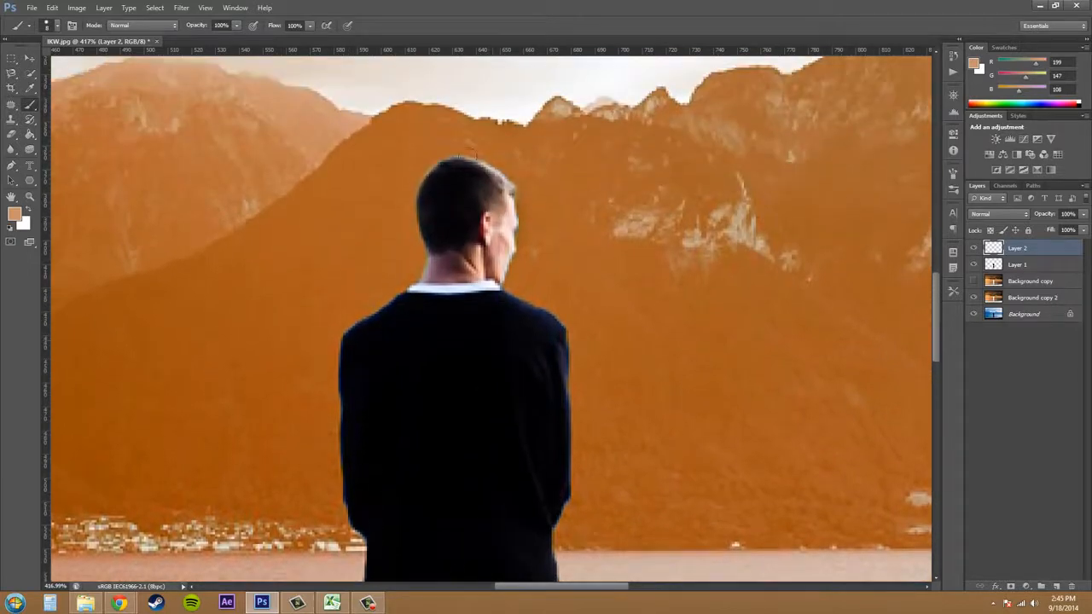
key("z")
left_click_drag(507, 225, 453, 235)
key("b")
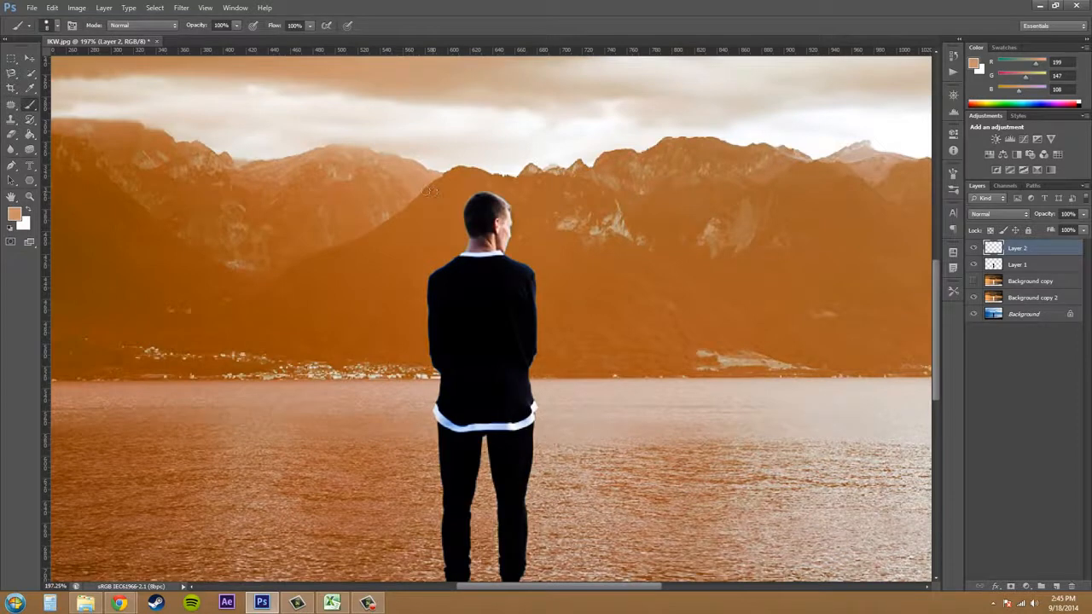
Choose the Brush tool and set the foreground color to a light tan, RGB 195, 147, 108.
right_click(30, 108)
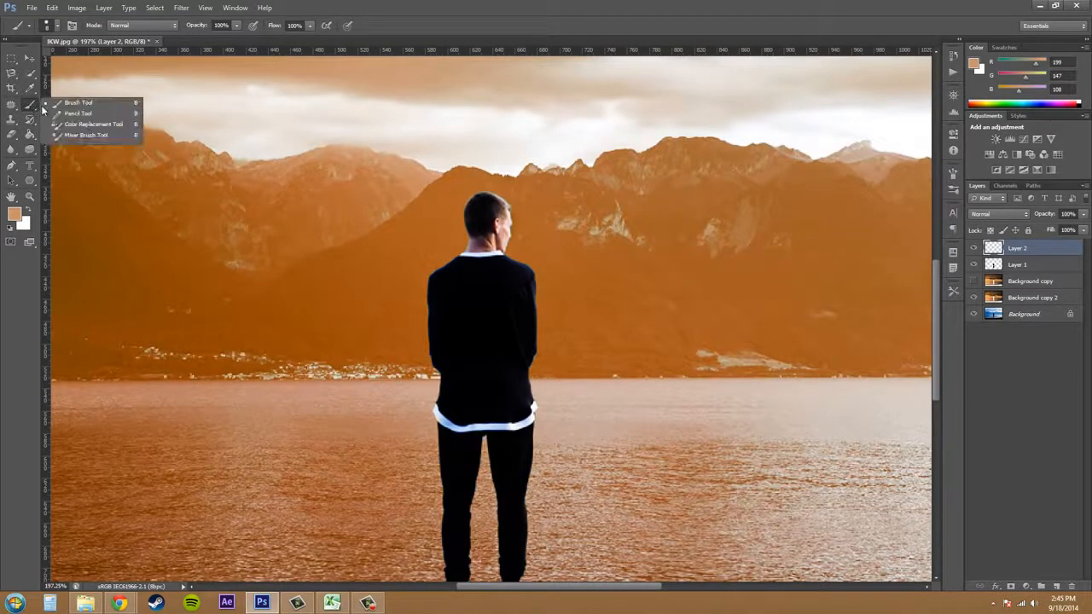
left_click(78, 103)
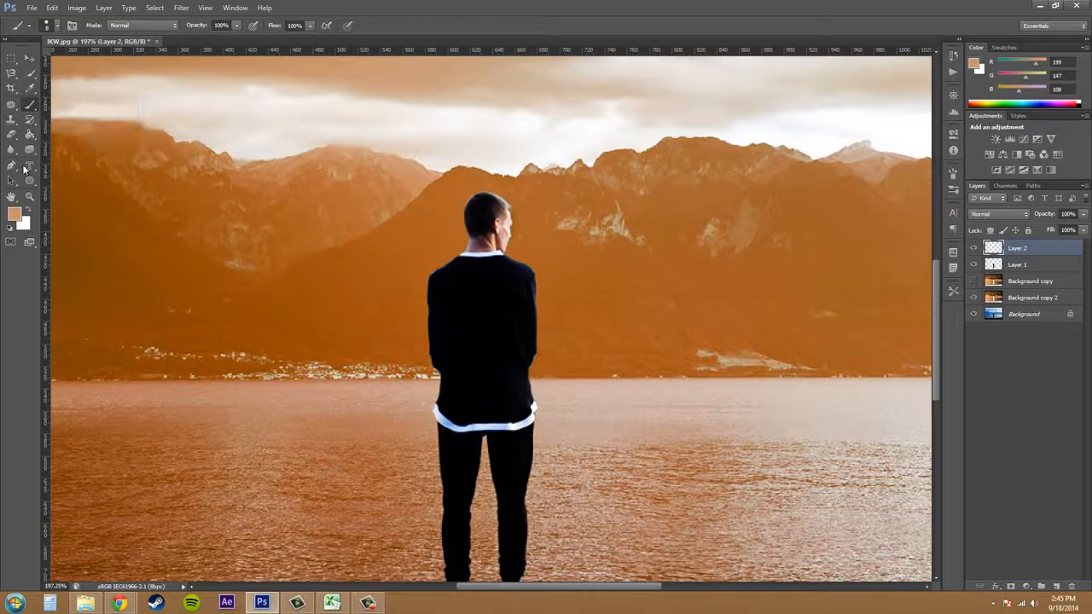
left_click(16, 214)
left_click_drag(509, 215, 717, 297)
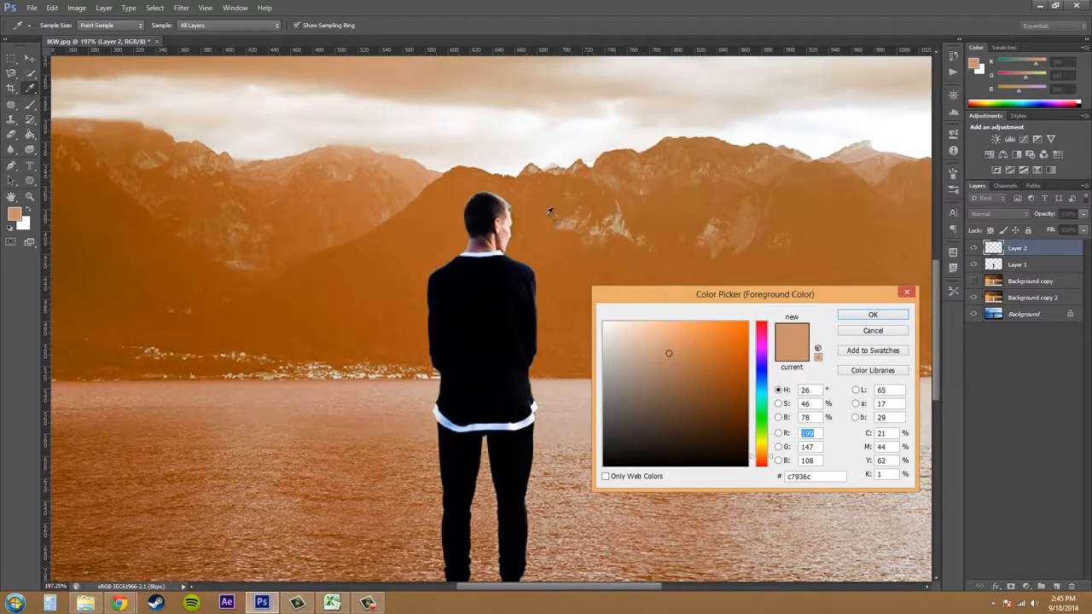
left_click(326, 266)
left_click(872, 315)
key("b")
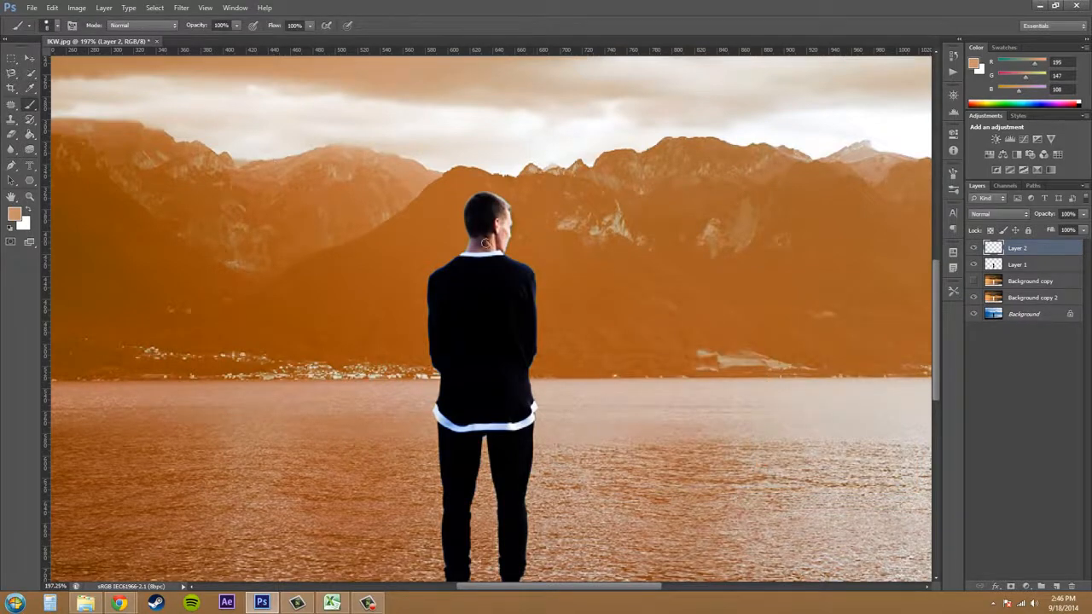
Paint a tan outline on Layer 2 along the edges of the man's head, shoulders and arms.
scroll(485, 243, "down", 1)
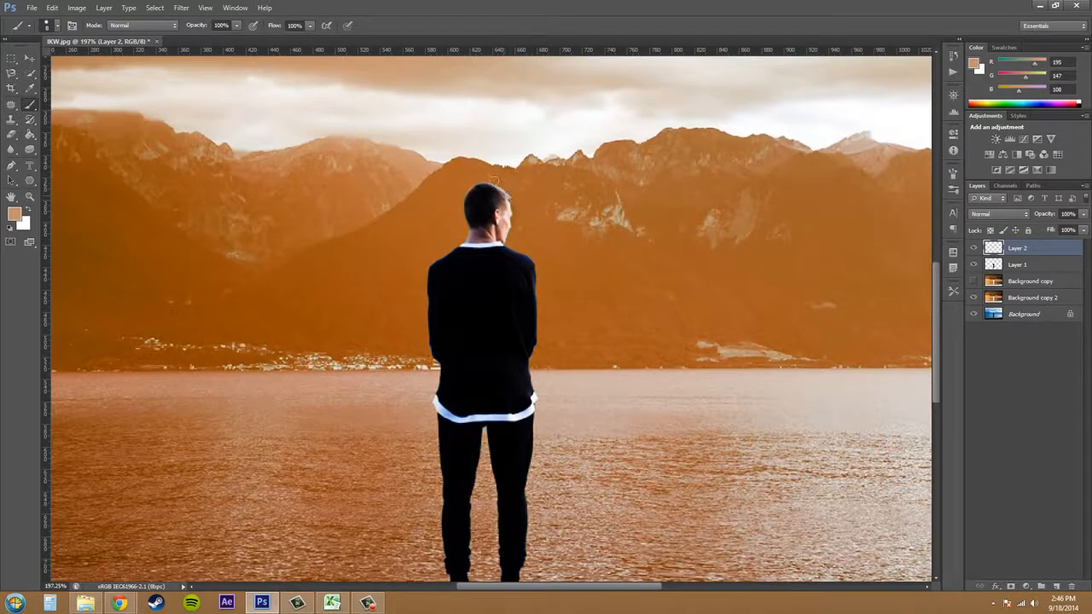
mouse_move(510, 198)
left_mouse_down()
mouse_move(463, 199)
mouse_move(466, 255)
mouse_move(430, 266)
mouse_move(431, 352)
left_mouse_up()
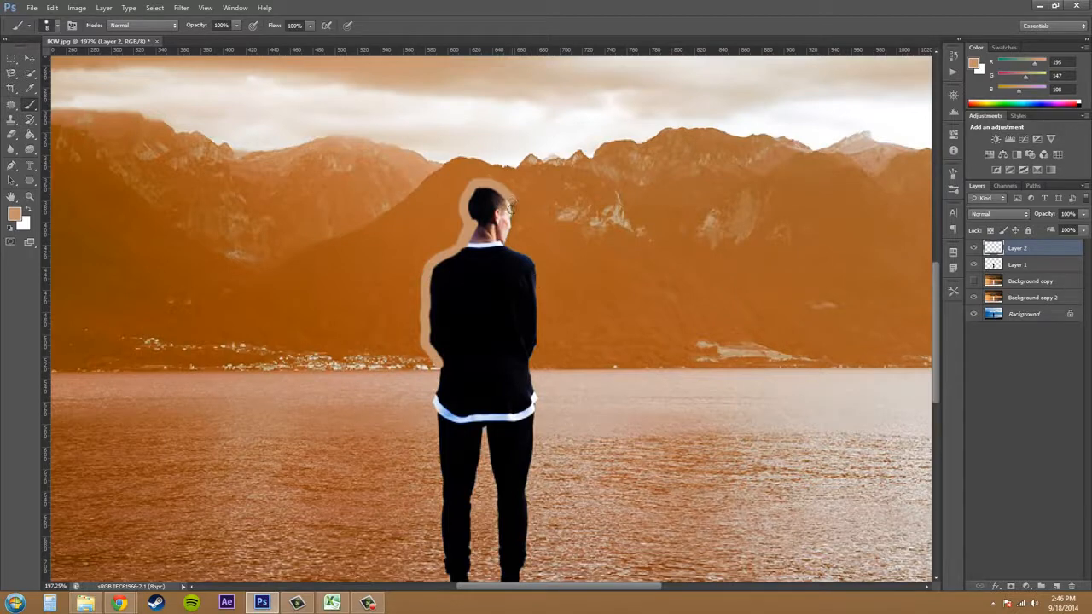
mouse_move(510, 207)
left_mouse_down()
mouse_move(505, 246)
mouse_move(540, 278)
mouse_move(535, 389)
left_mouse_up()
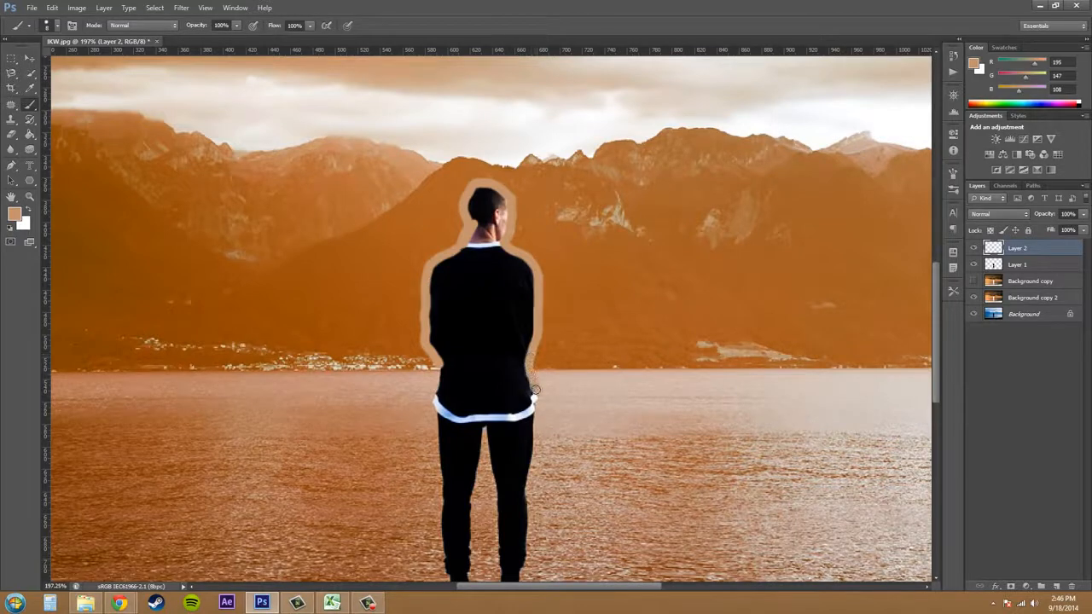
scroll(537, 384, "down", 2)
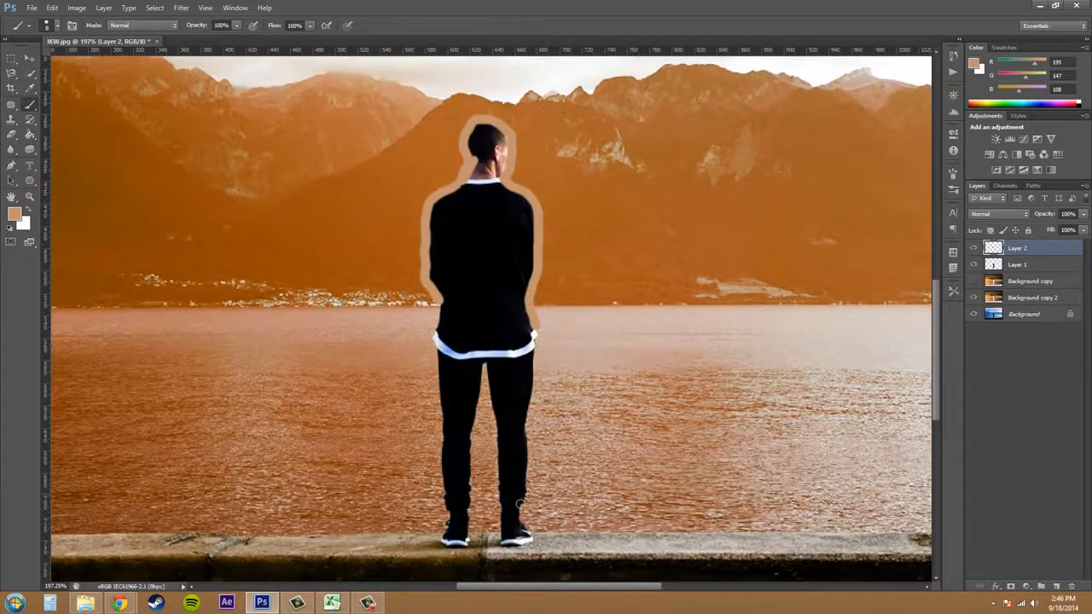
scroll(519, 505, "up", 3)
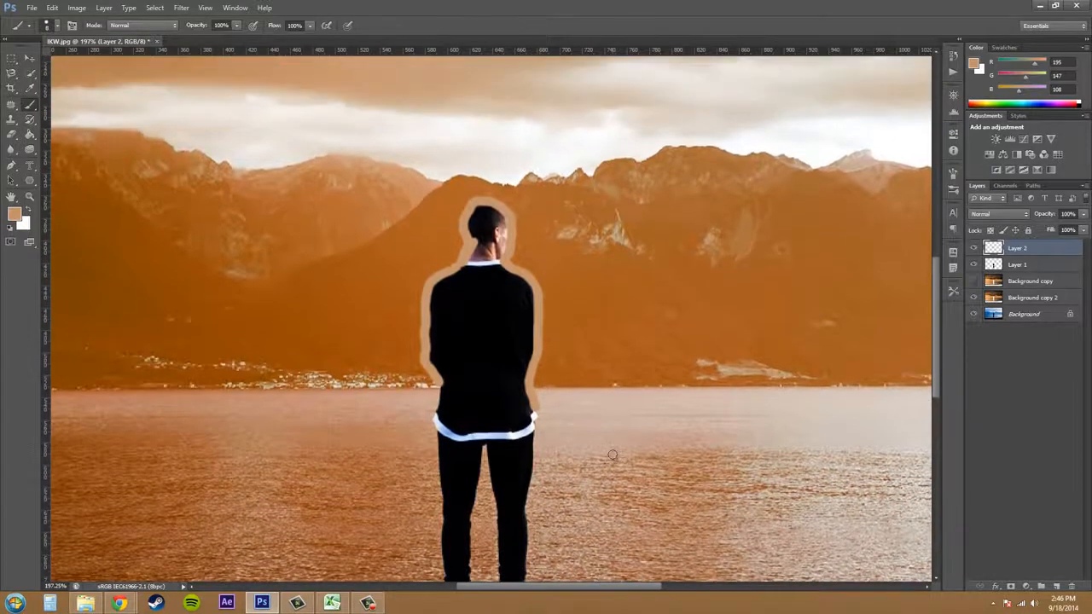
Set the blend mode of Layer 2 to Hue and compare the image with the layer hidden and shown.
left_click(1013, 213)
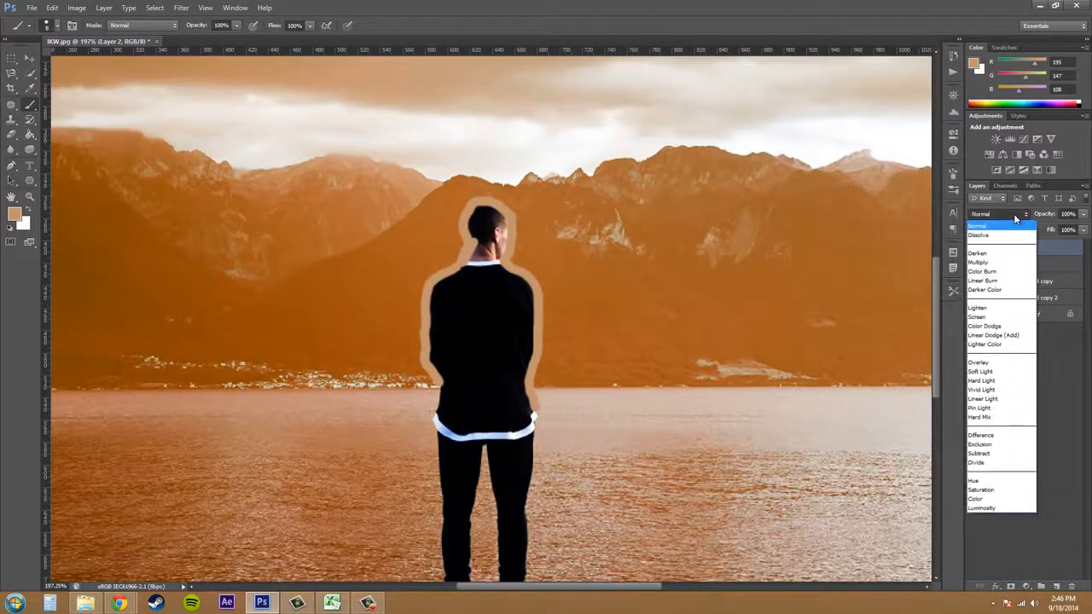
left_click(978, 481)
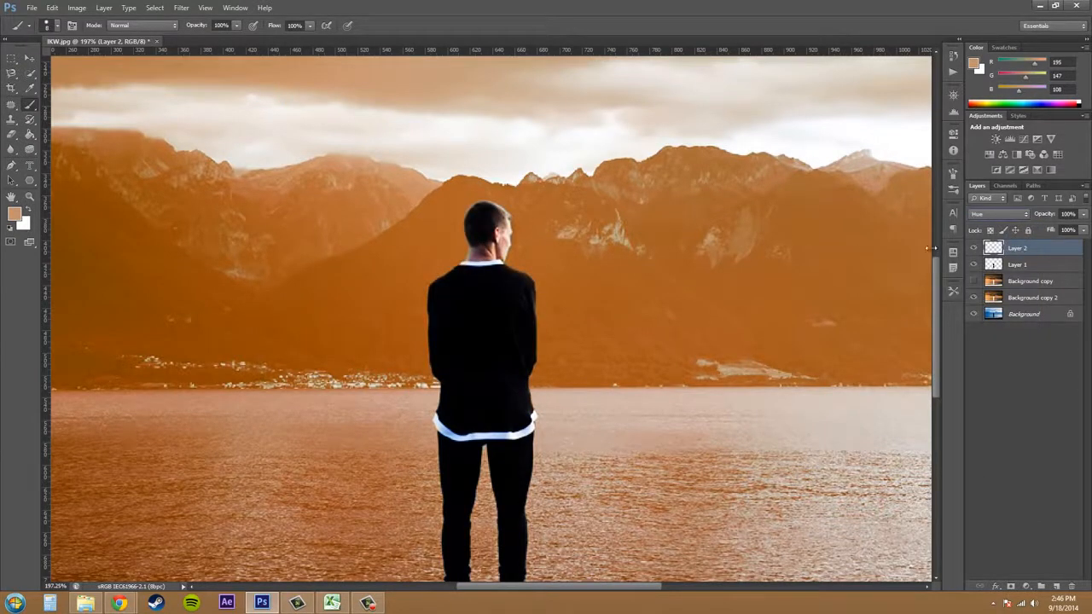
left_click(975, 250)
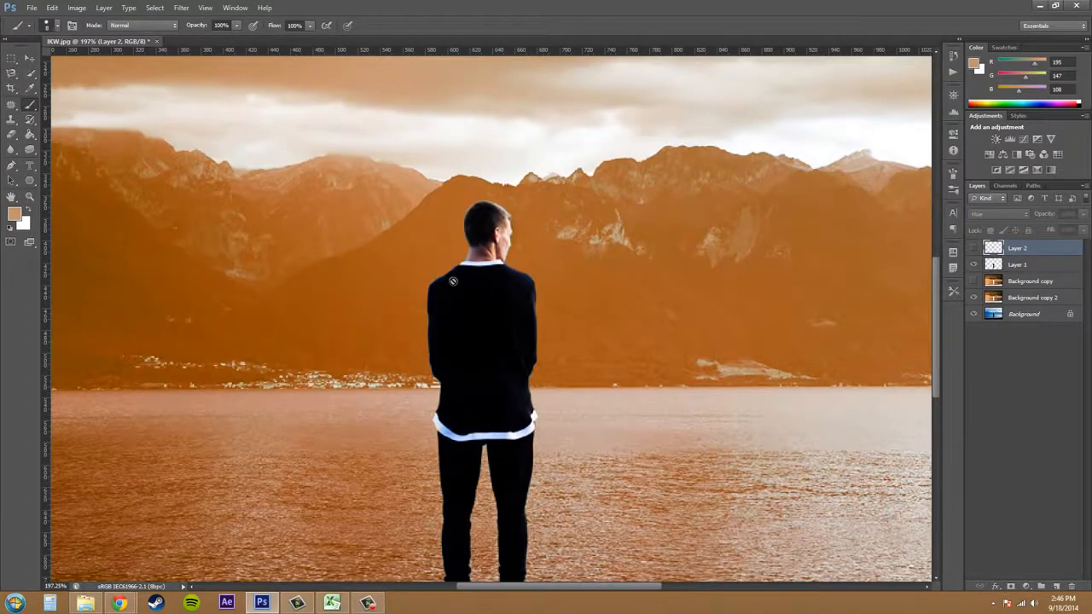
left_click(974, 249)
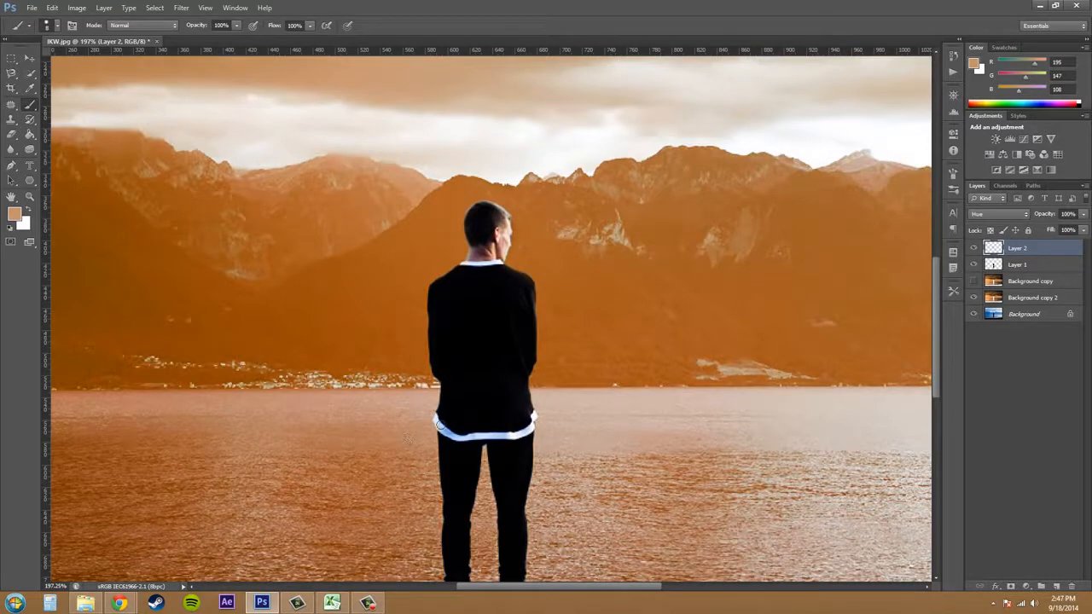
Paint tan on Layer 2 over the man's white shirt hem, collar, neck and shoes to remove their blue tint.
mouse_move(444, 427)
left_mouse_down()
mouse_move(457, 435)
mouse_move(435, 420)
mouse_move(524, 433)
left_mouse_up()
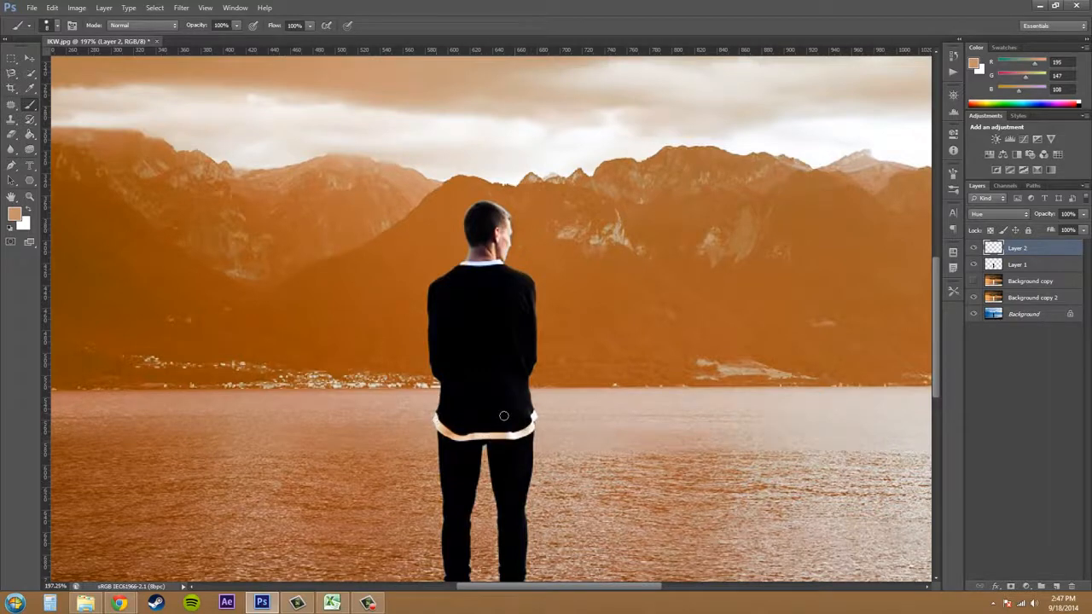
scroll(503, 426, "down", 4)
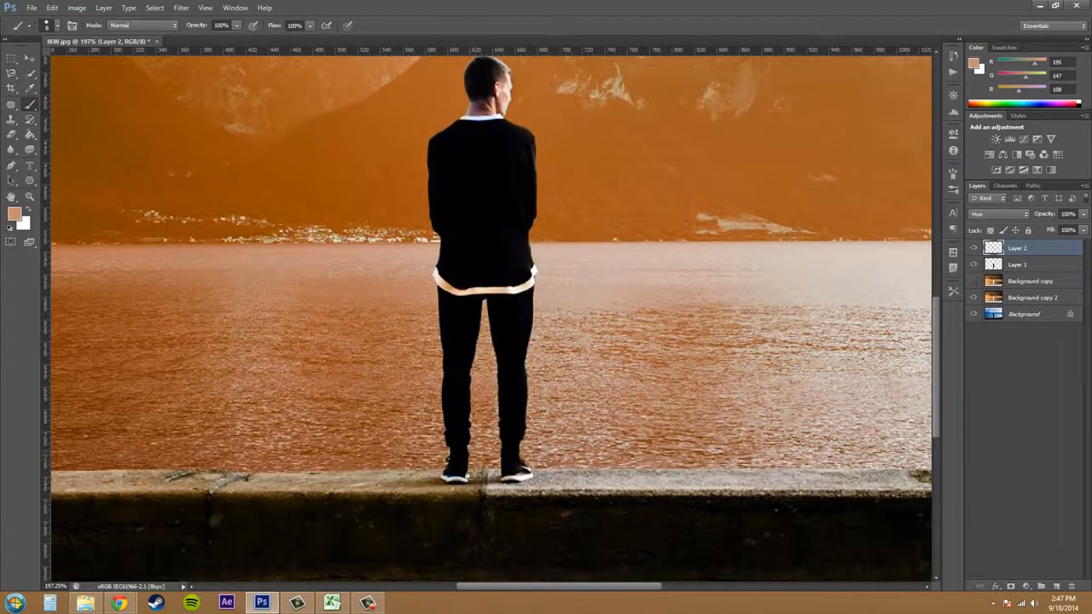
scroll(521, 351, "up", 3)
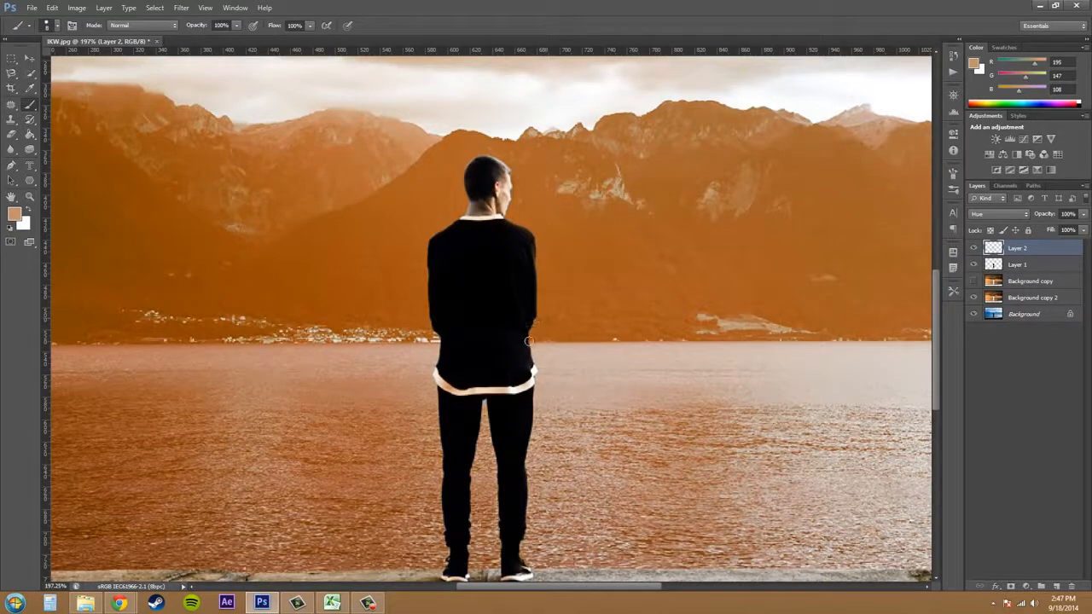
scroll(726, 393, "up", 1)
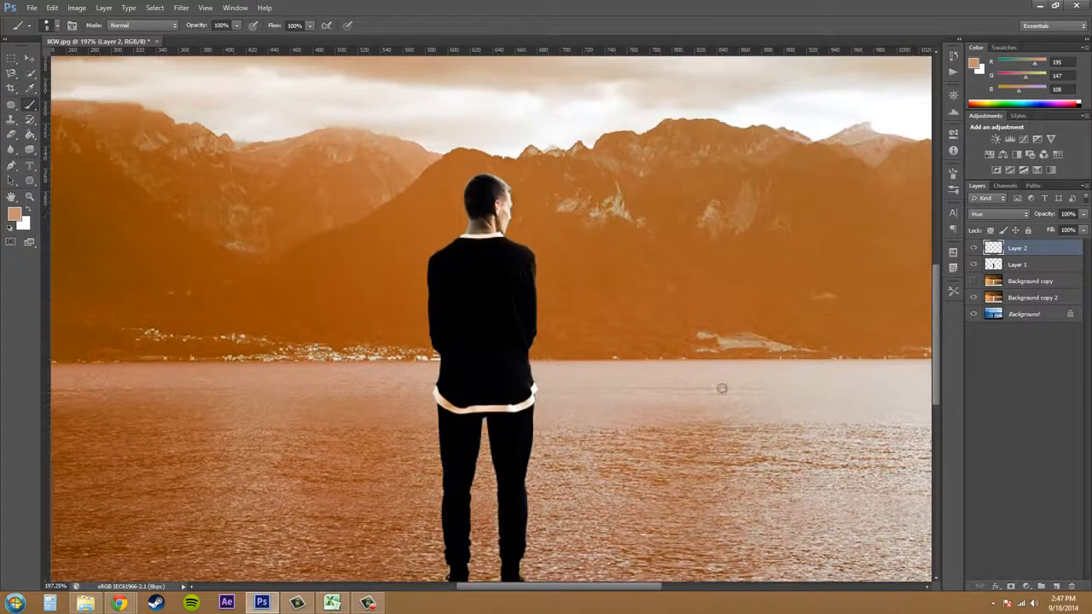
Hide Background copy 2, Layer 1 and the Background to view only the brush strokes on Layer 2.
key("z")
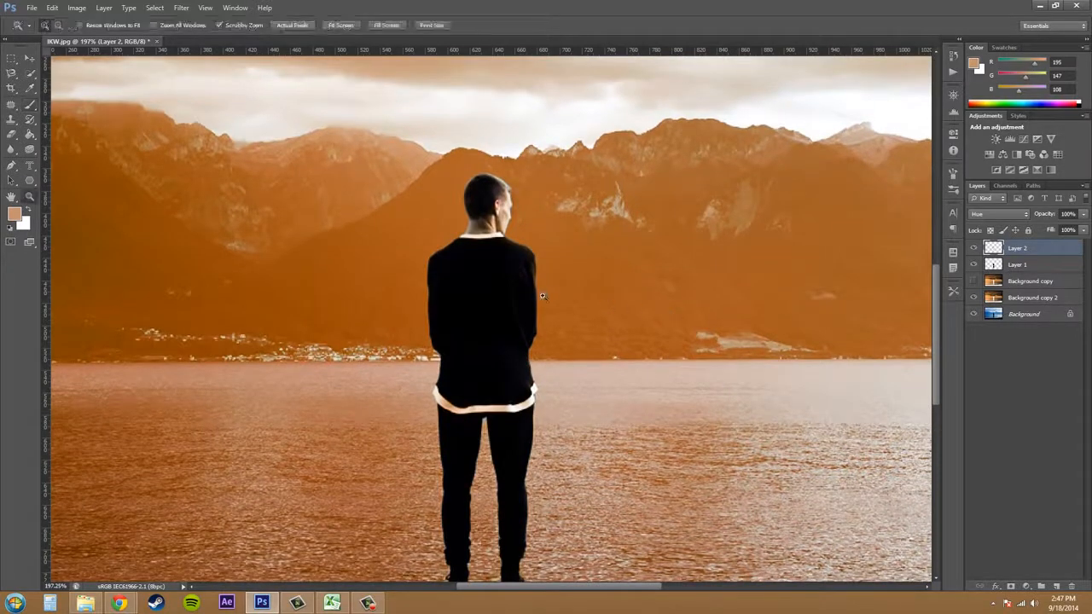
left_click_drag(463, 298, 446, 304)
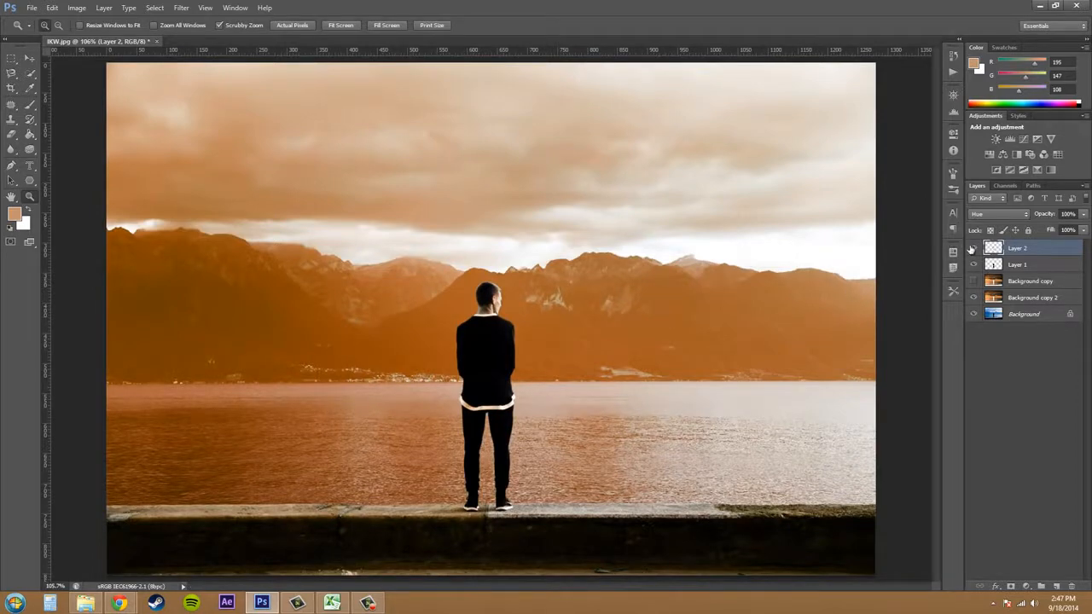
left_click(1031, 300, "shift")
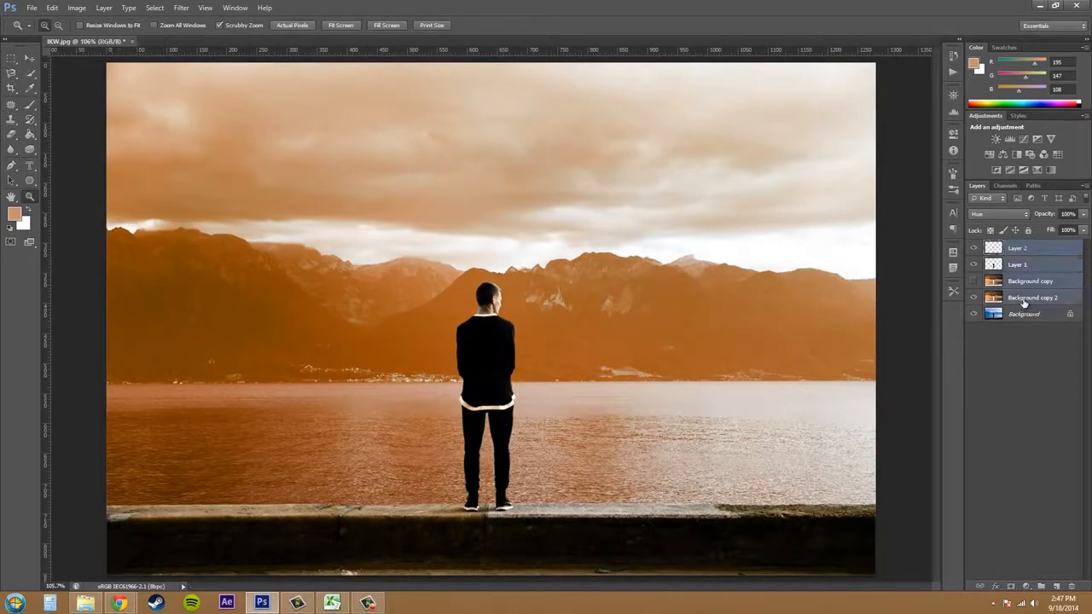
left_click(974, 298)
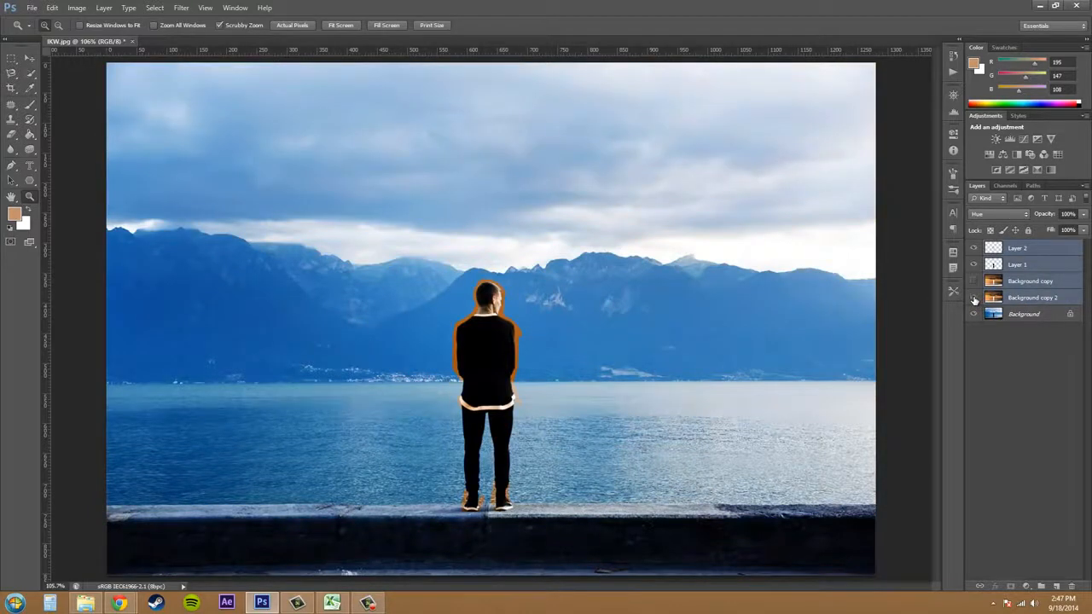
left_click(975, 249, "alt")
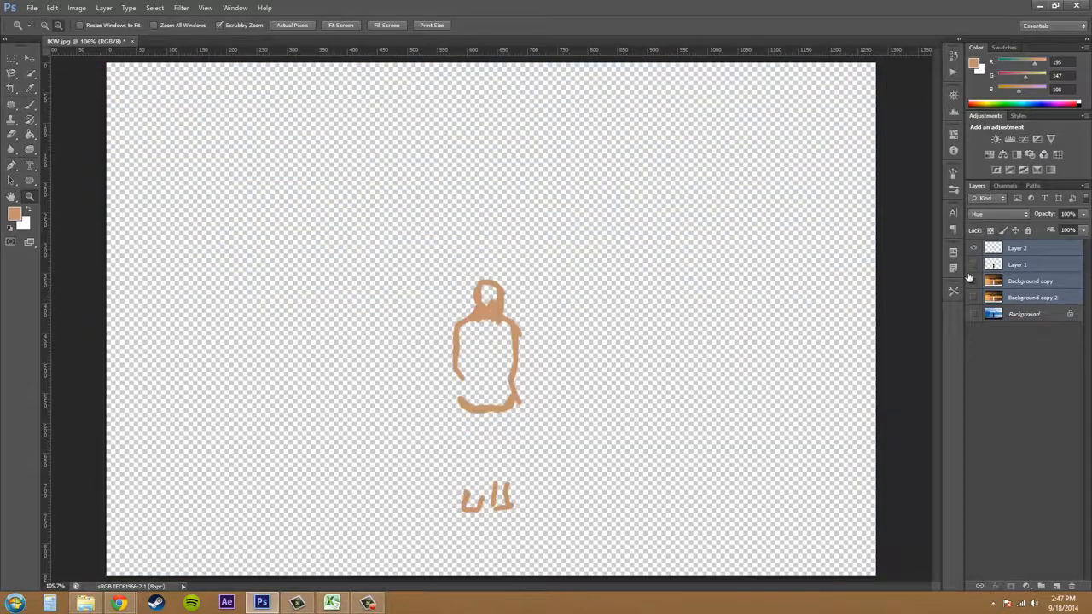
View the original Background by itself, and restore the visibility of Layer 2, Layer 1 and Background copy 2 above it.
left_click(973, 315, "alt")
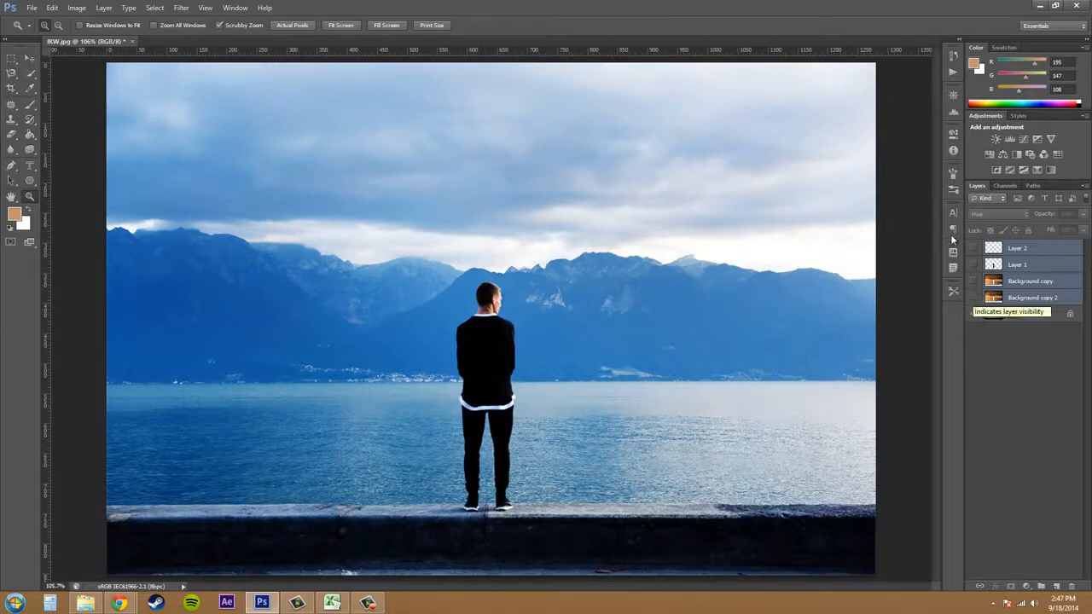
left_click(953, 58)
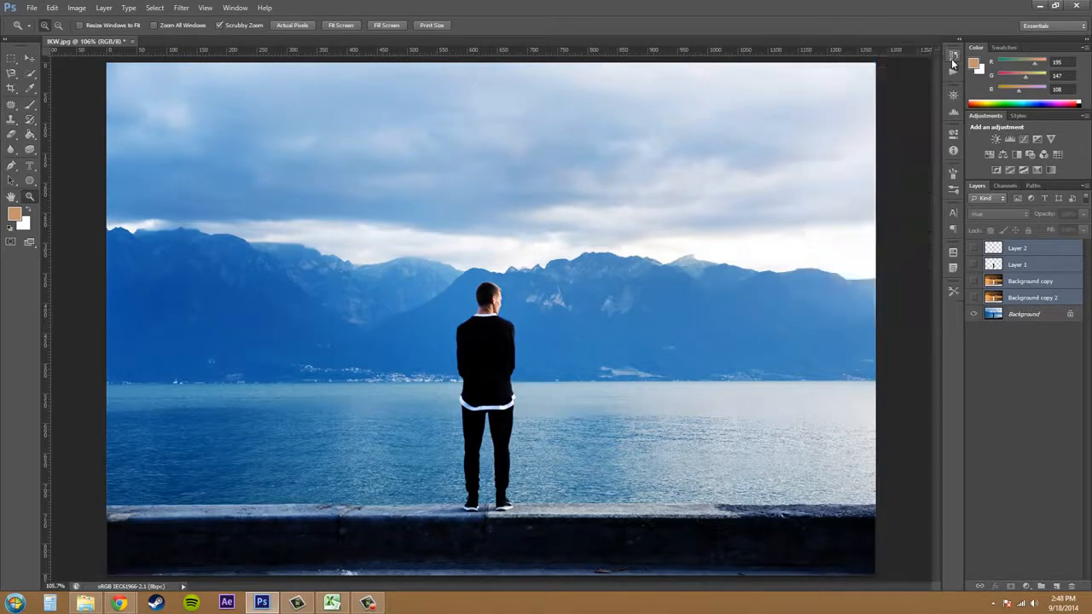
left_click(953, 58)
left_click(974, 247)
left_click(974, 264)
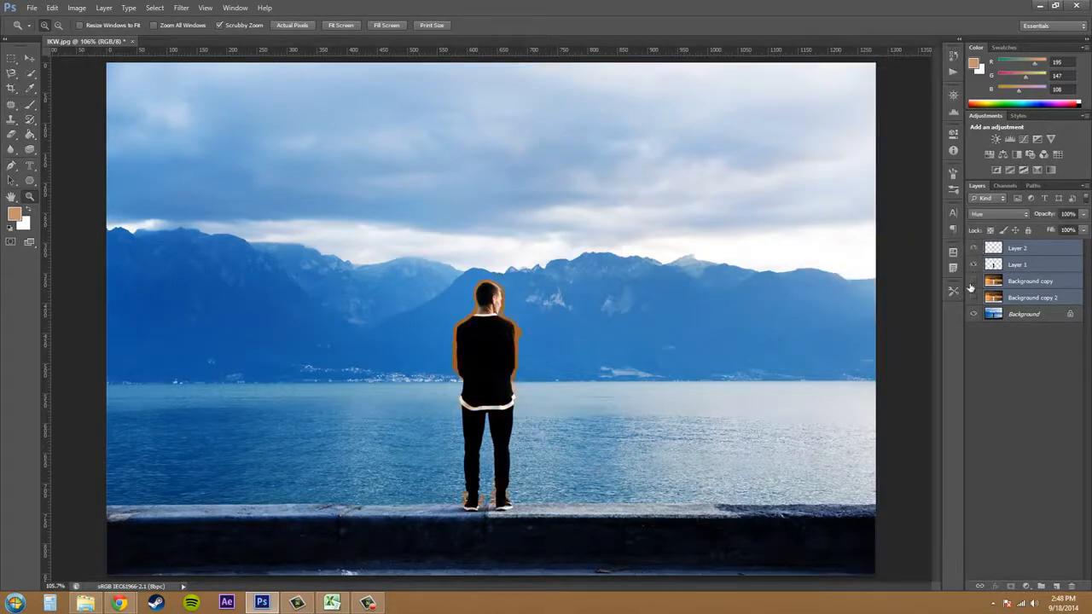
left_click(974, 297)
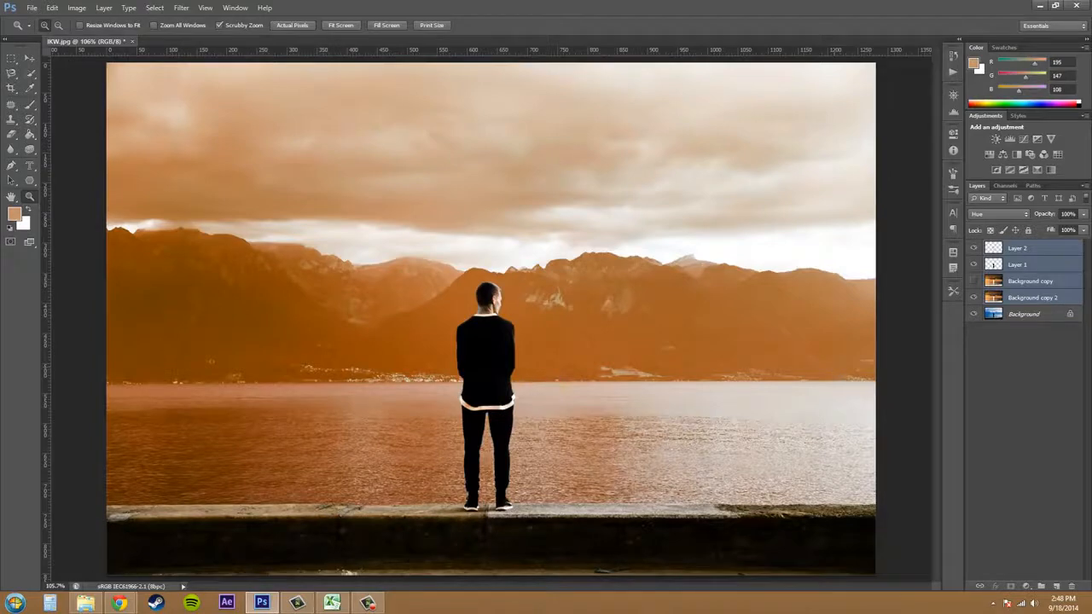
Switch to Chrome and find the Photoshop section under Adobe on the BuckysRoom forum page.
left_click(119, 603)
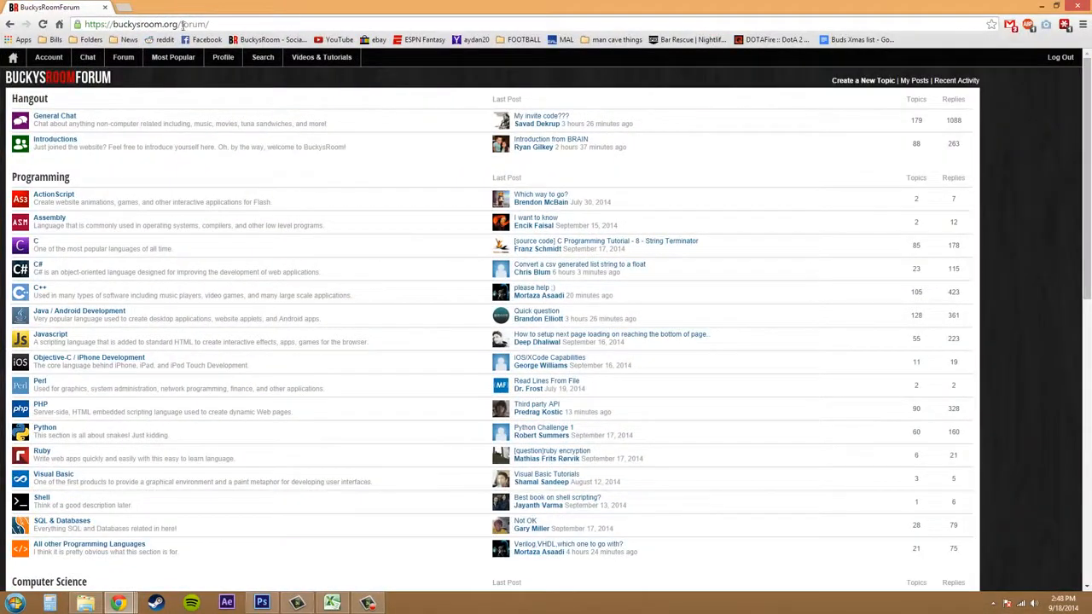
scroll(252, 349, "down", 3)
scroll(252, 349, "down", 5)
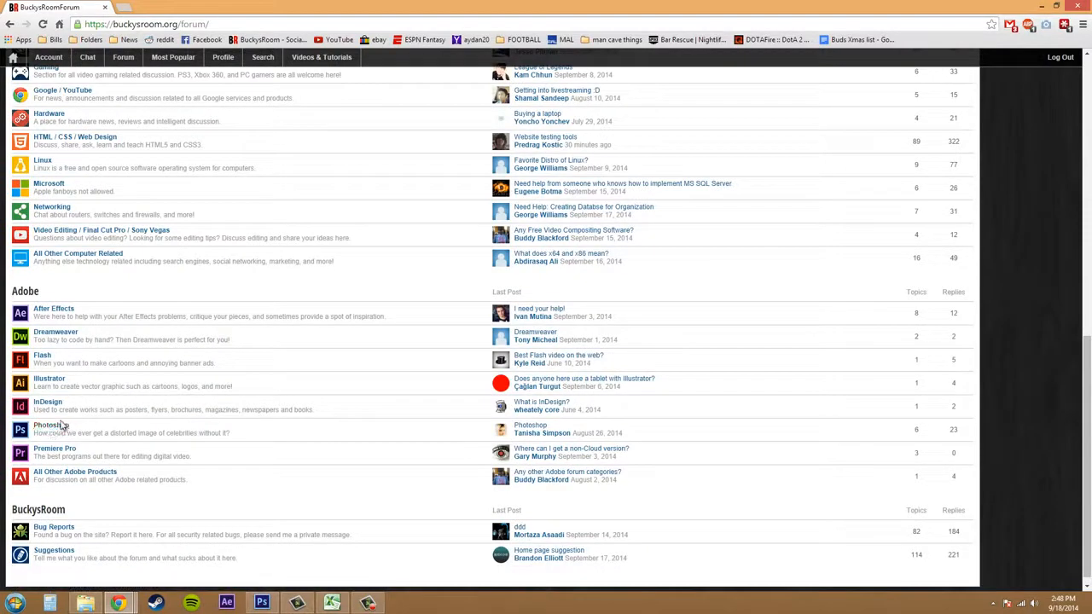
left_click(58, 429)
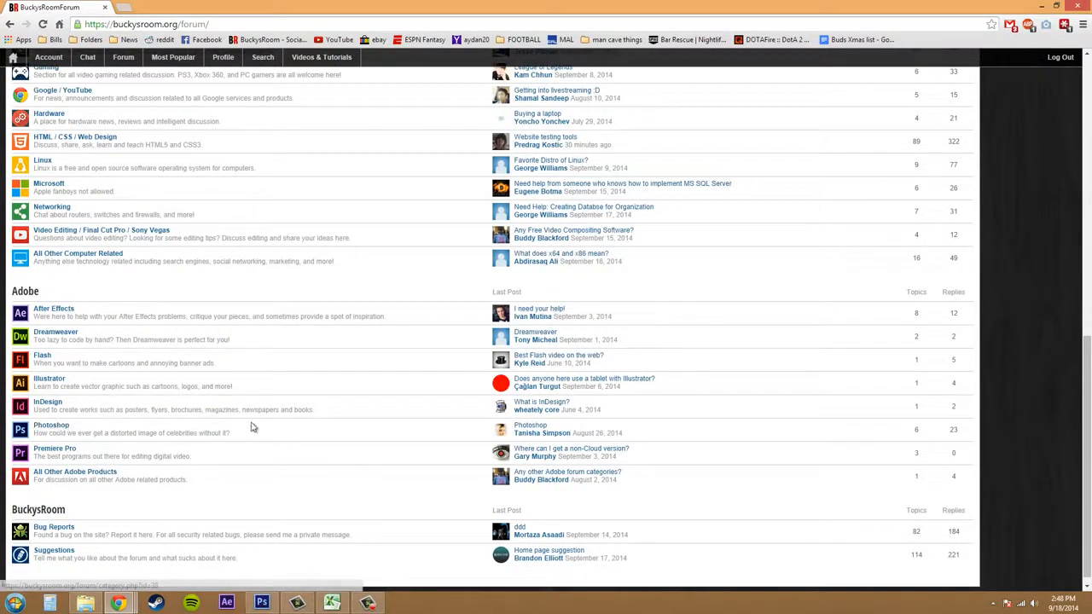